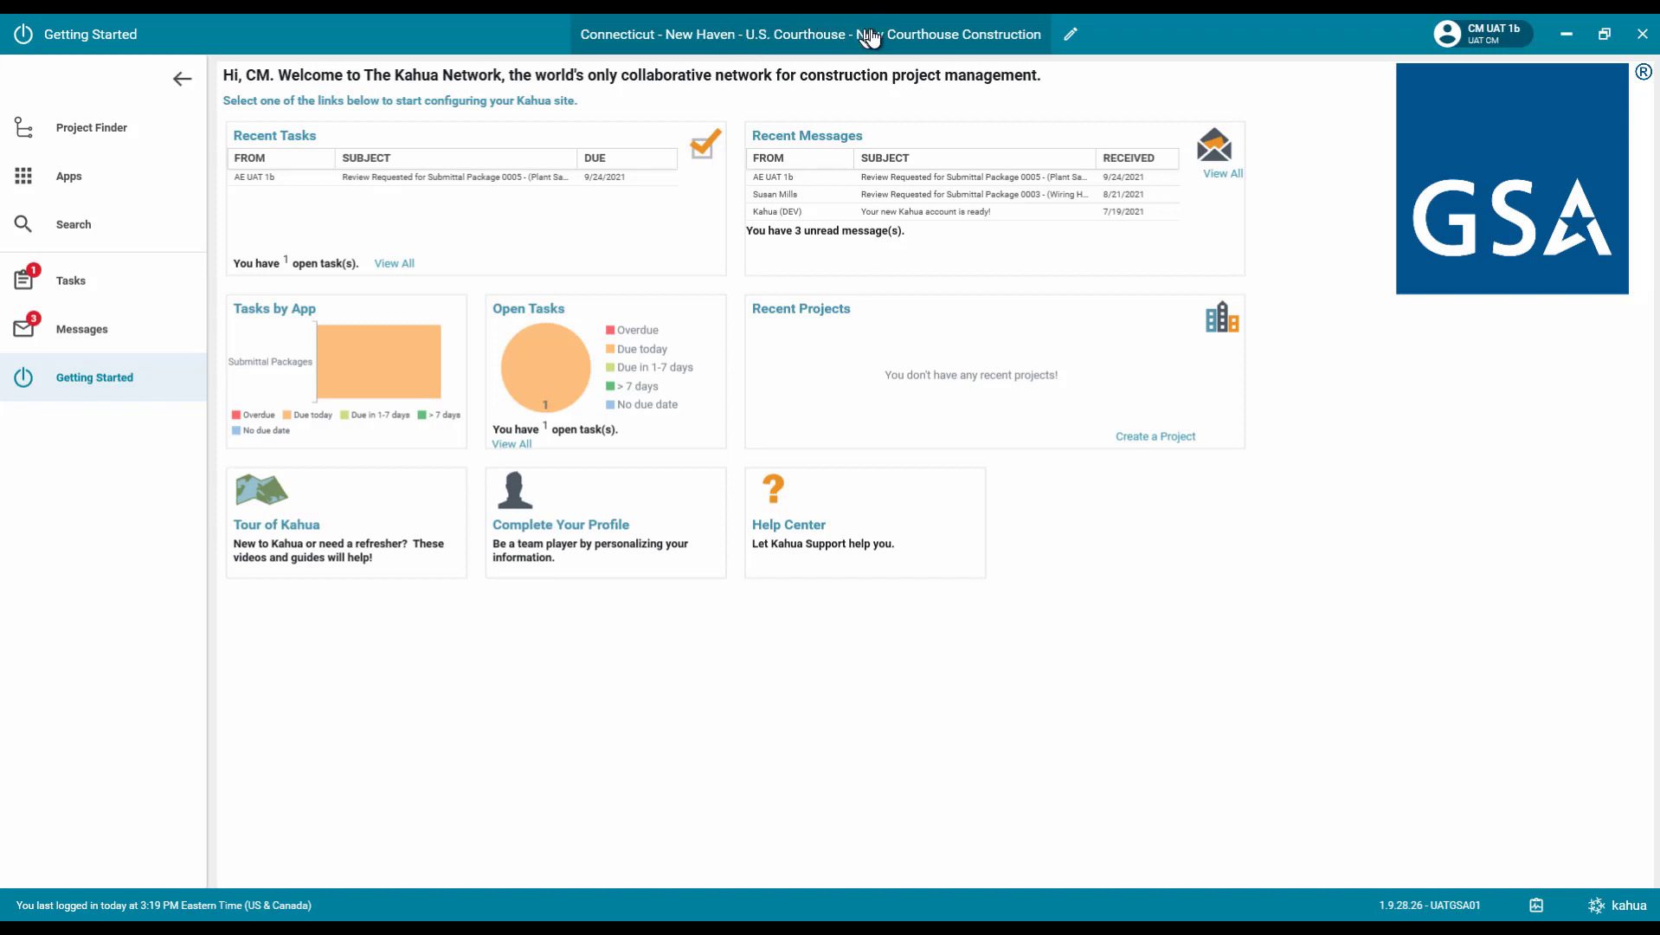
Show the Tasks list with the Package 0005 (Plant Samples) review request, due 9/24/2021.
left_click(79, 132)
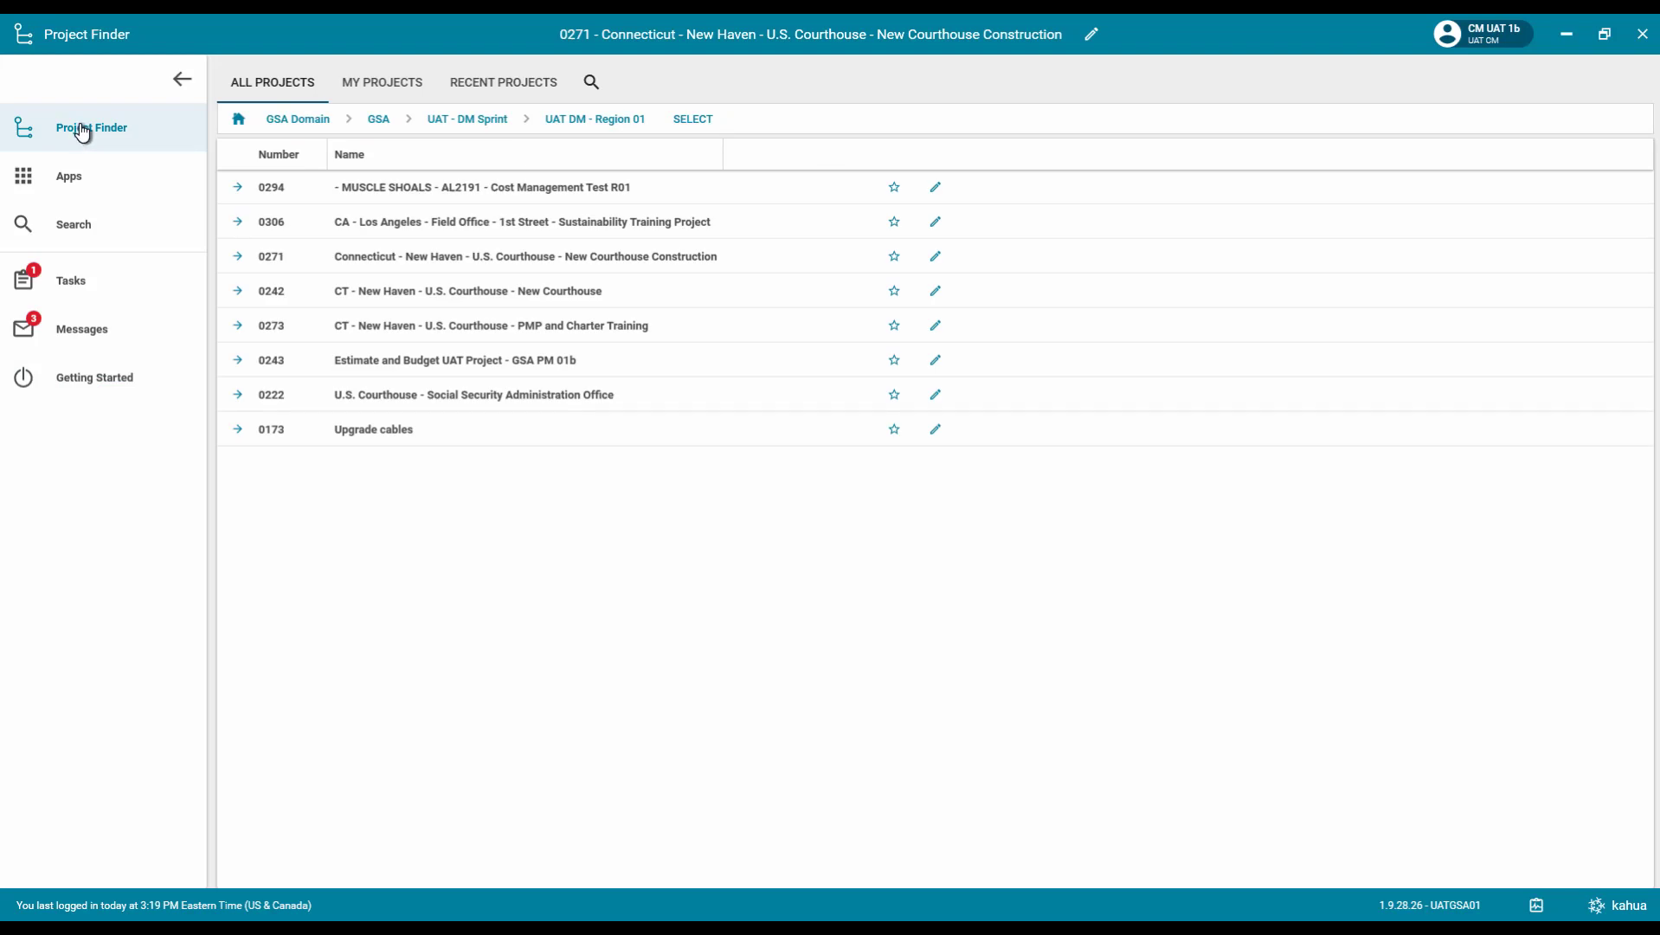
left_click(76, 285)
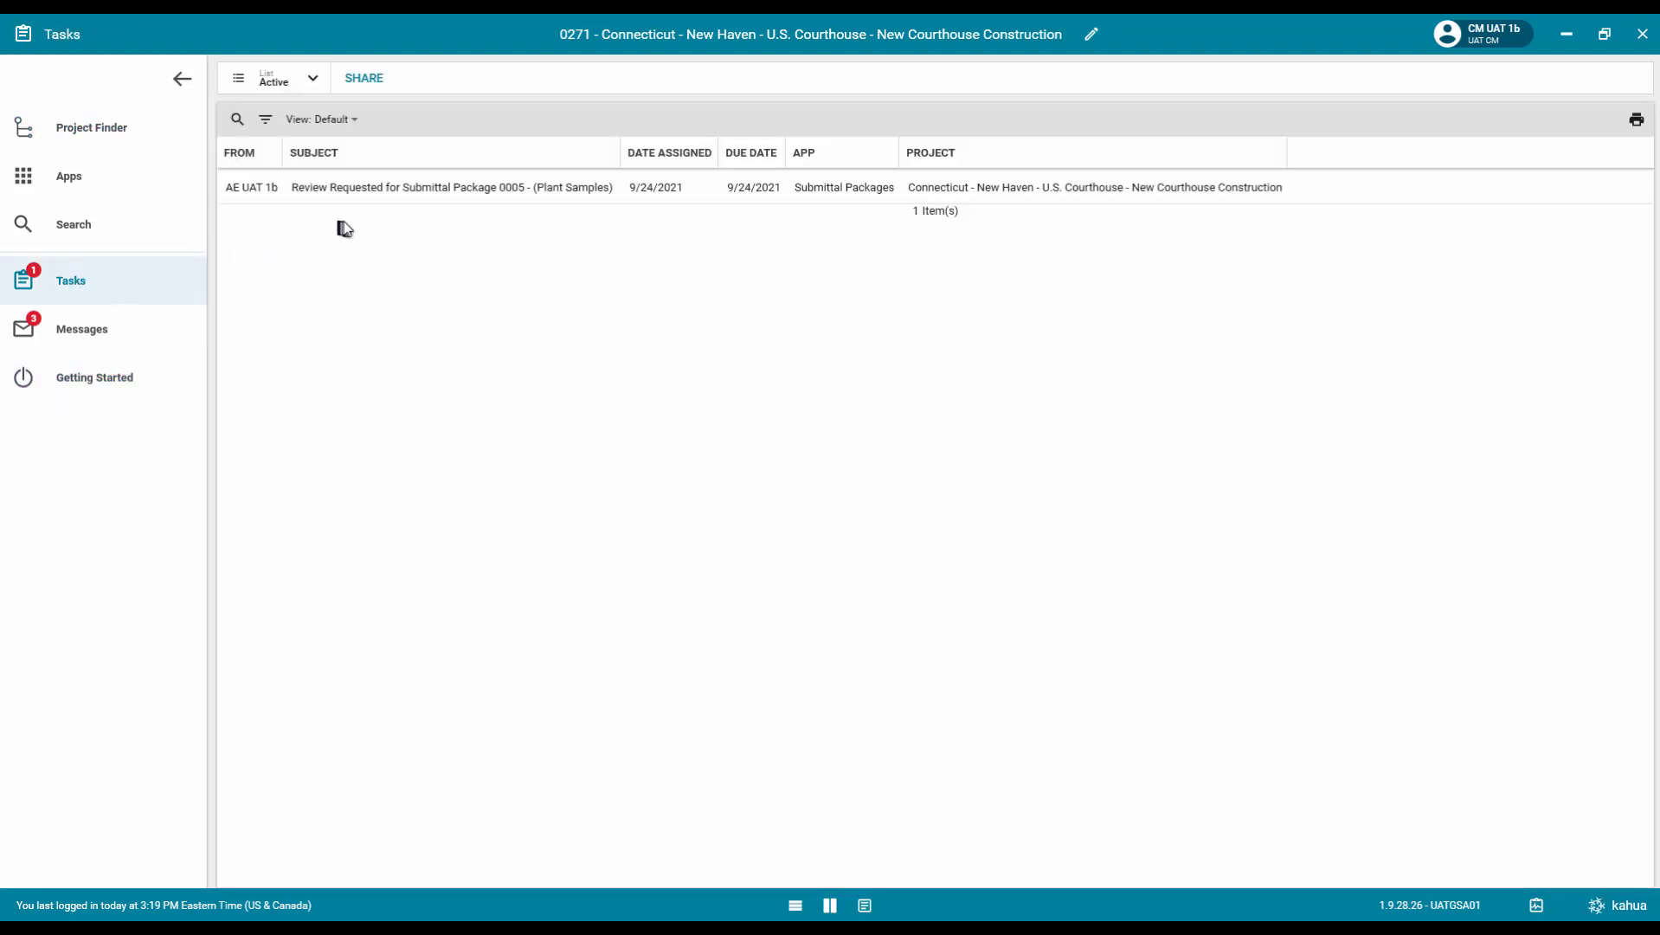
Open the Package 0005 Consultant Reviewer task and review submittal items 0007 and 0009, both In Review.
left_click(402, 191)
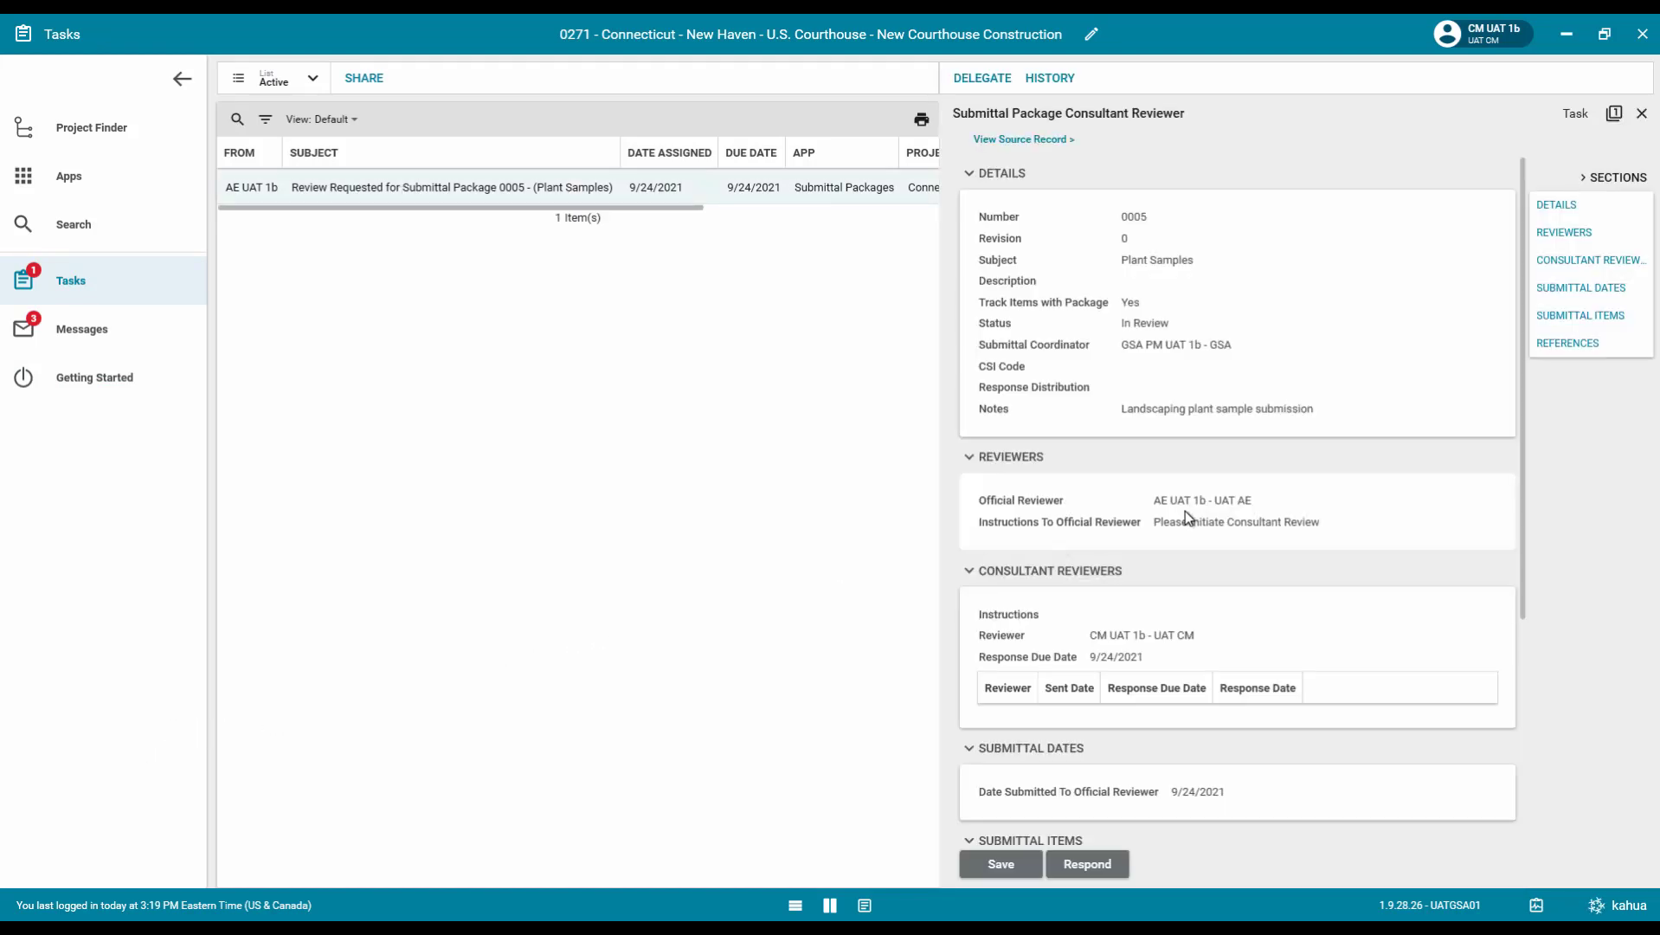
scroll(1188, 512, "down", 2)
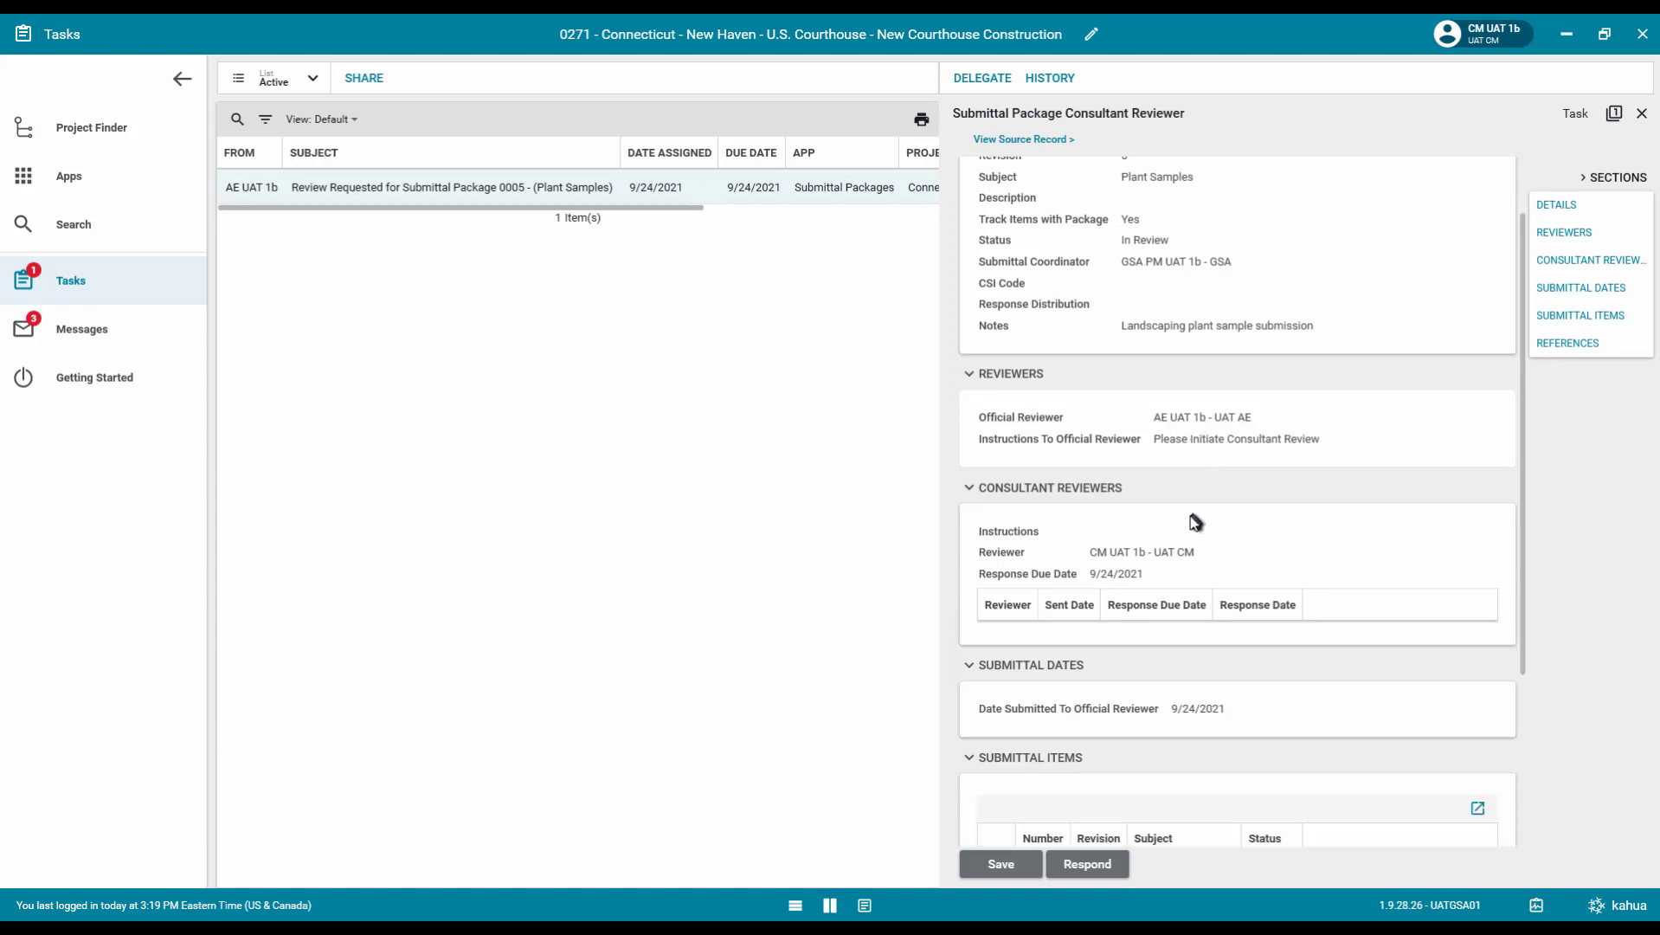
scroll(1192, 524, "down", 2)
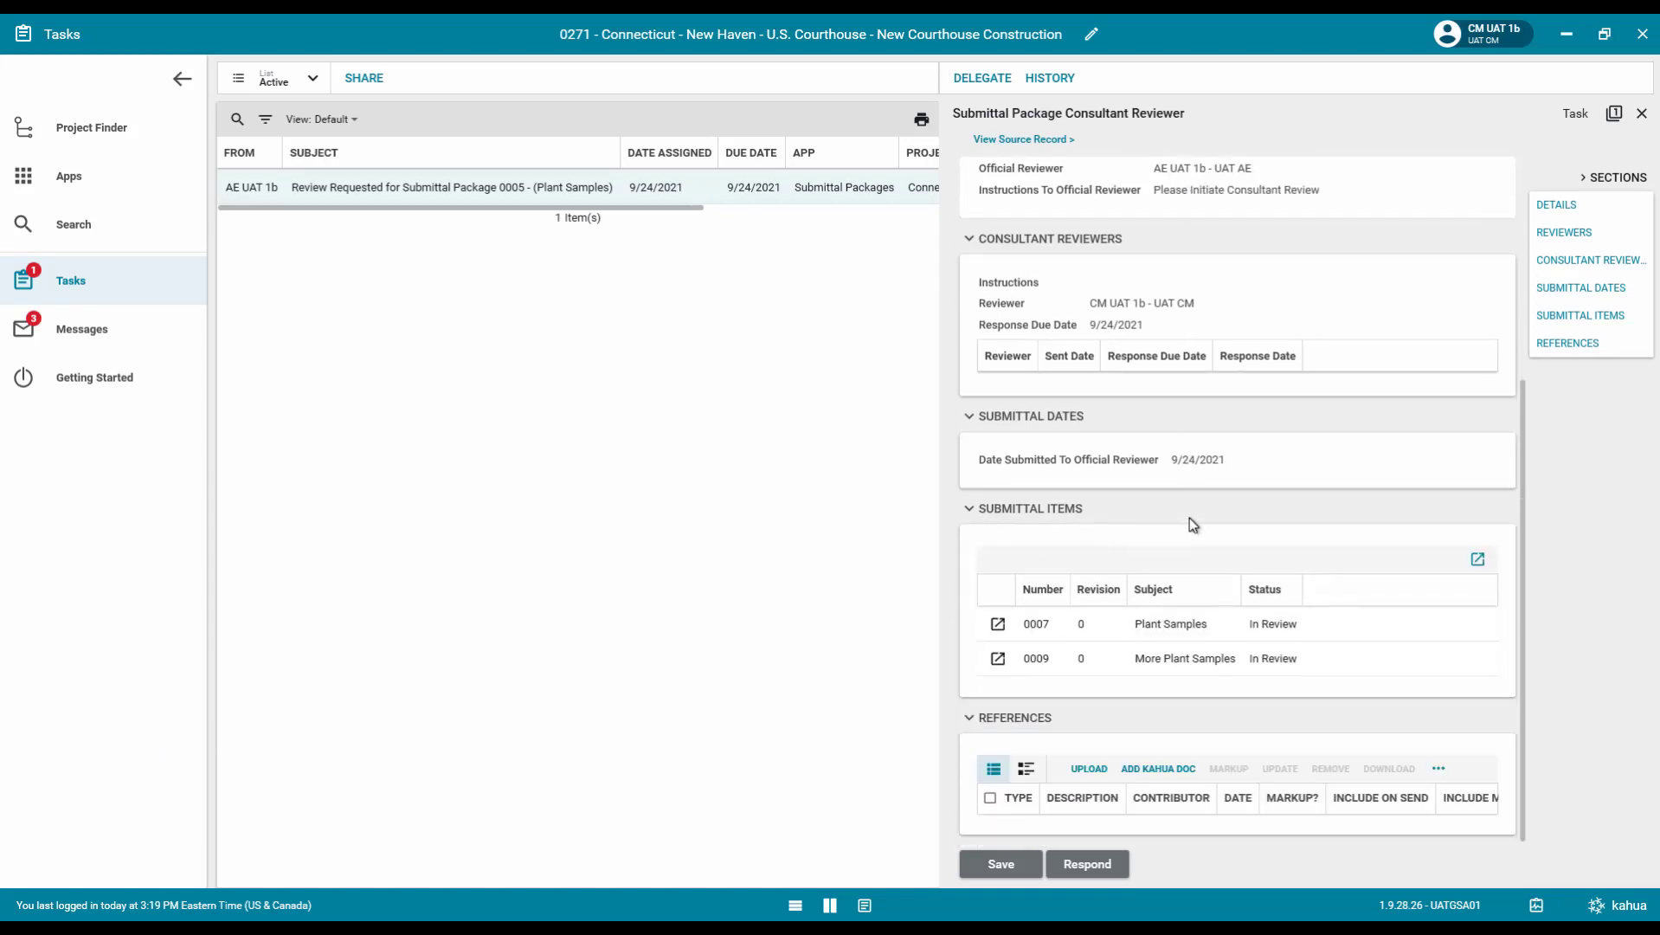
scroll(1190, 517, "up", 4)
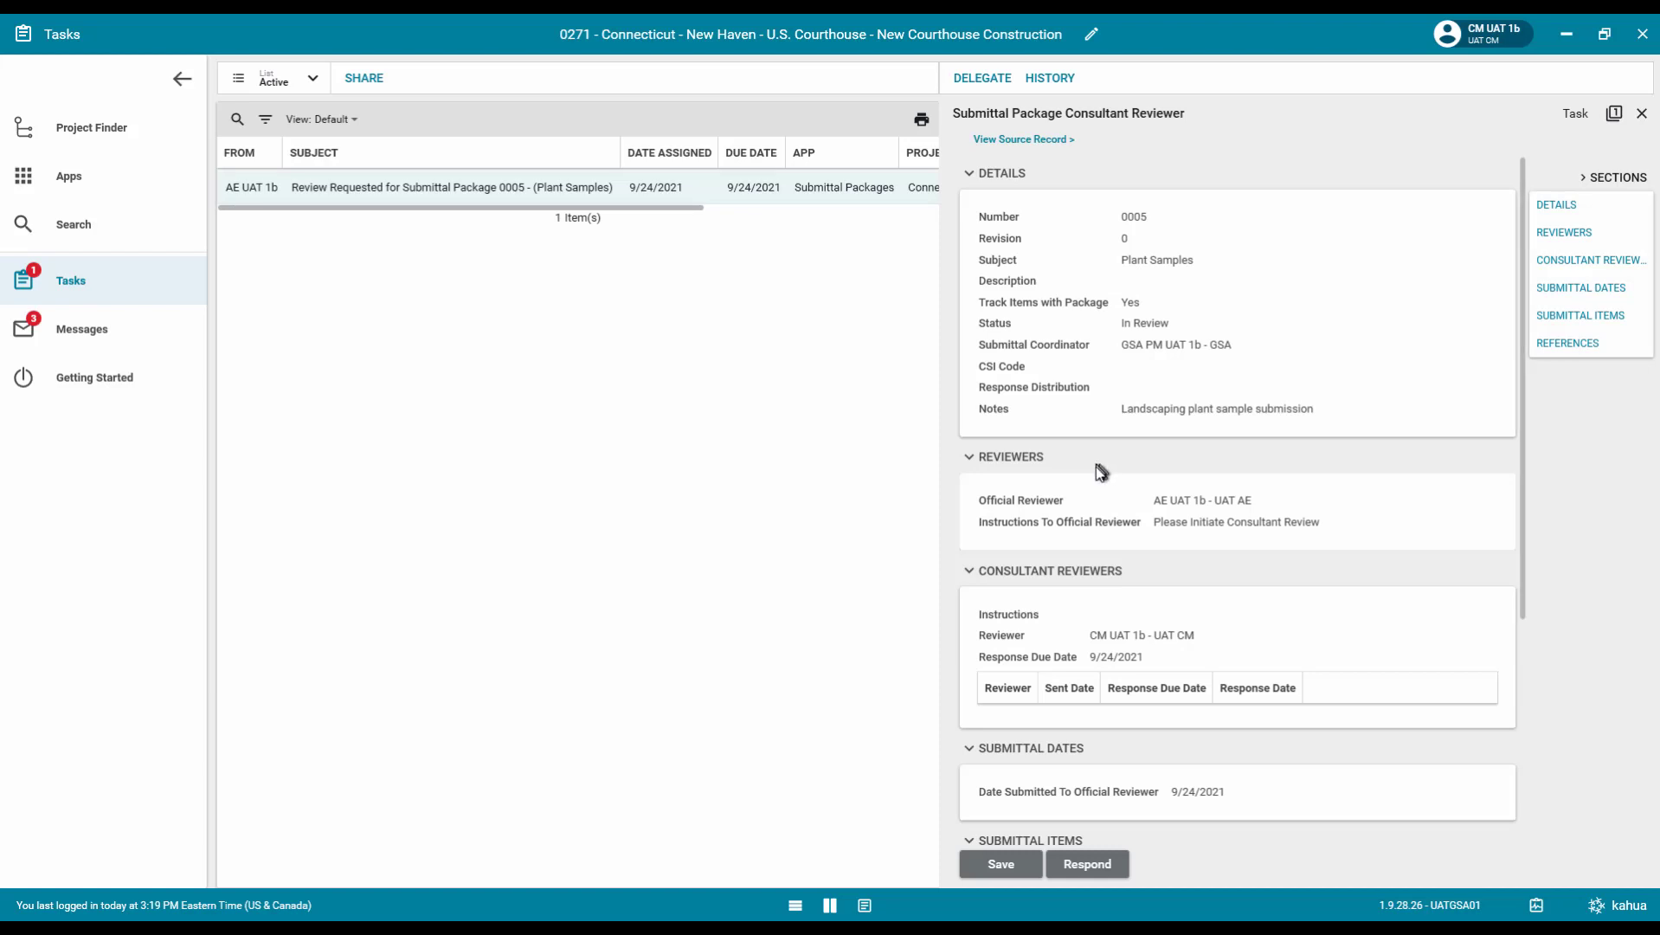
scroll(1095, 467, "down", 2)
scroll(1093, 466, "down", 3)
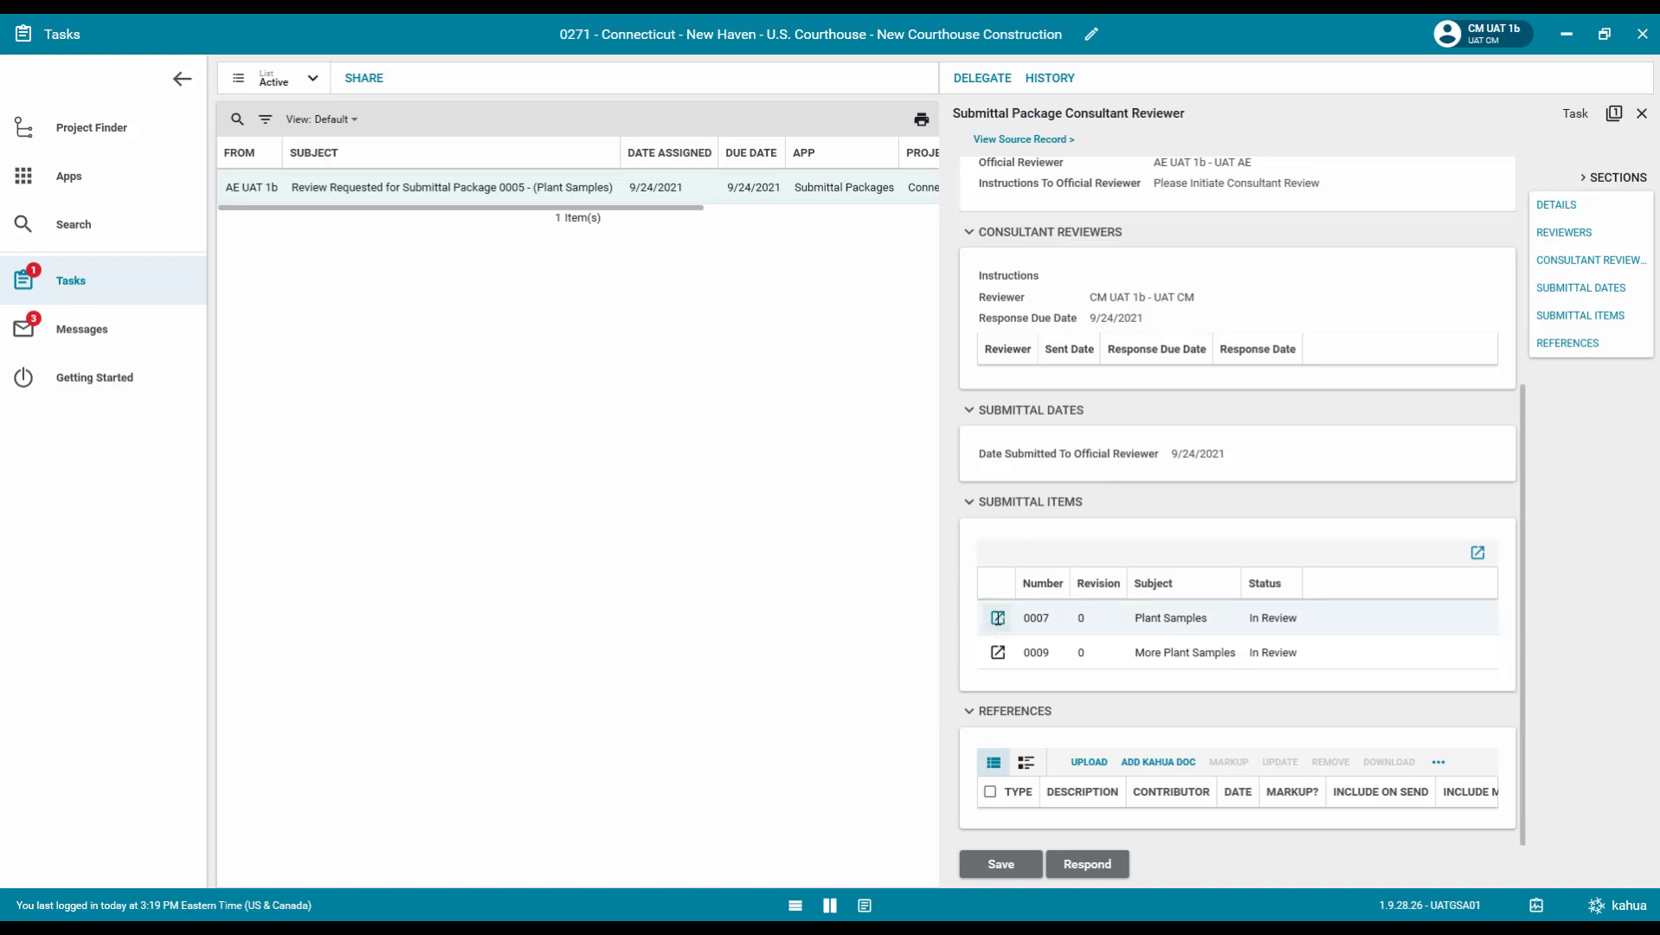
left_click(998, 619)
scroll(1082, 571, "down", 2)
scroll(1047, 573, "down", 5)
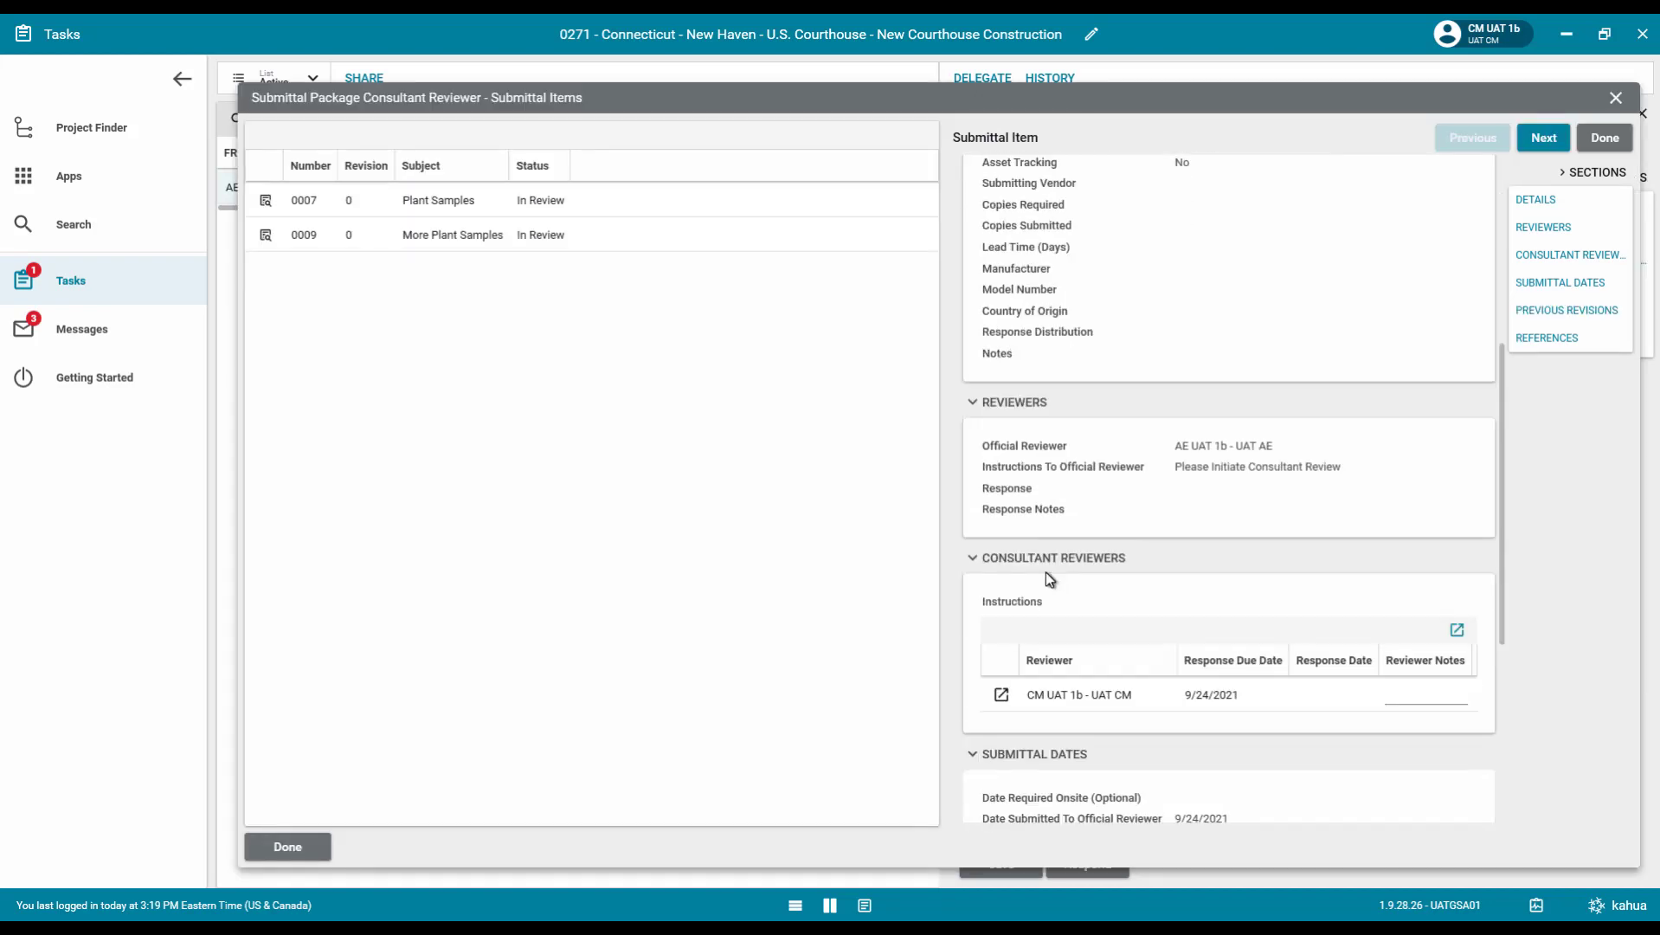
scroll(1095, 725, "down", 2)
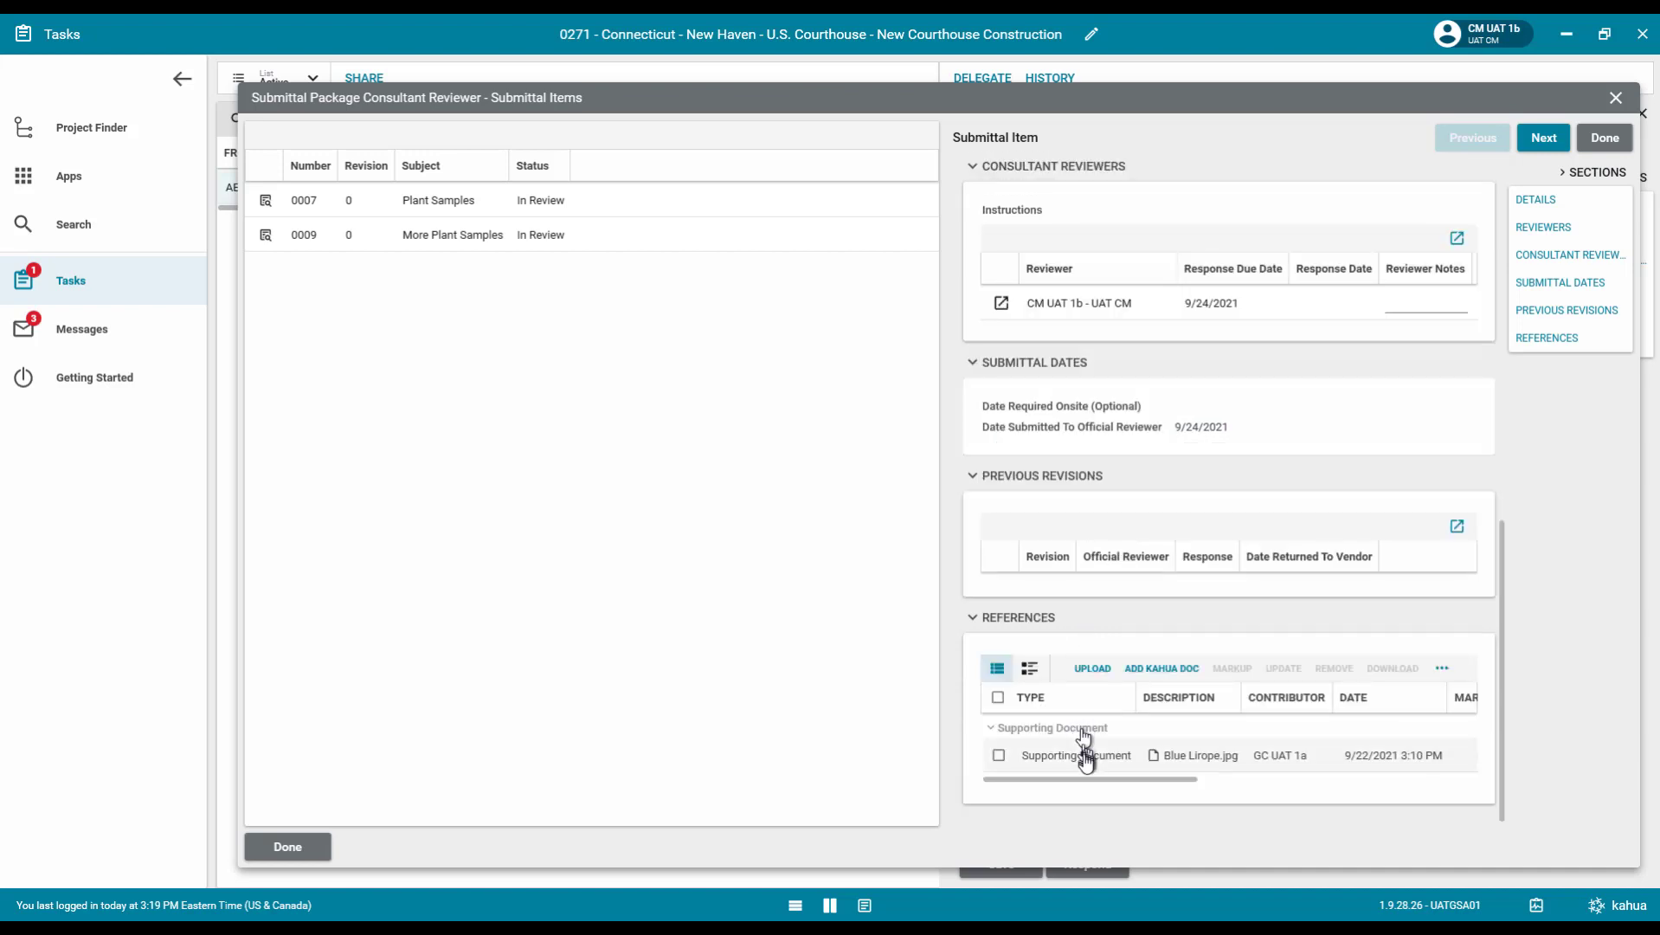
left_click(1082, 755)
left_click(1073, 672)
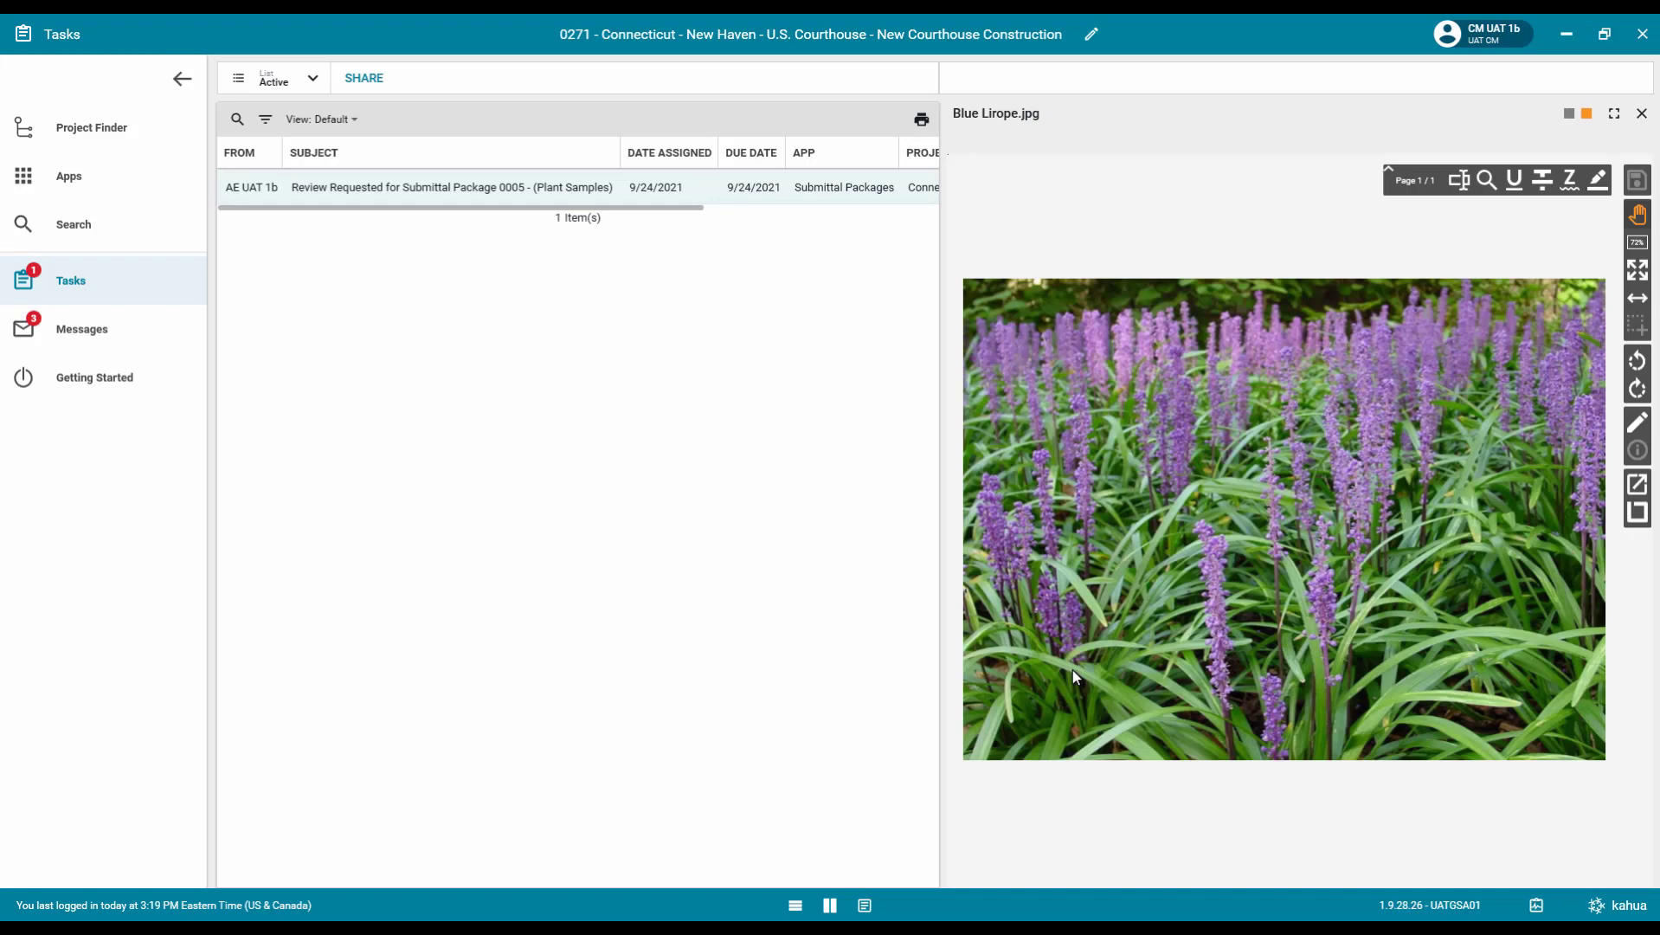
left_click(1642, 121)
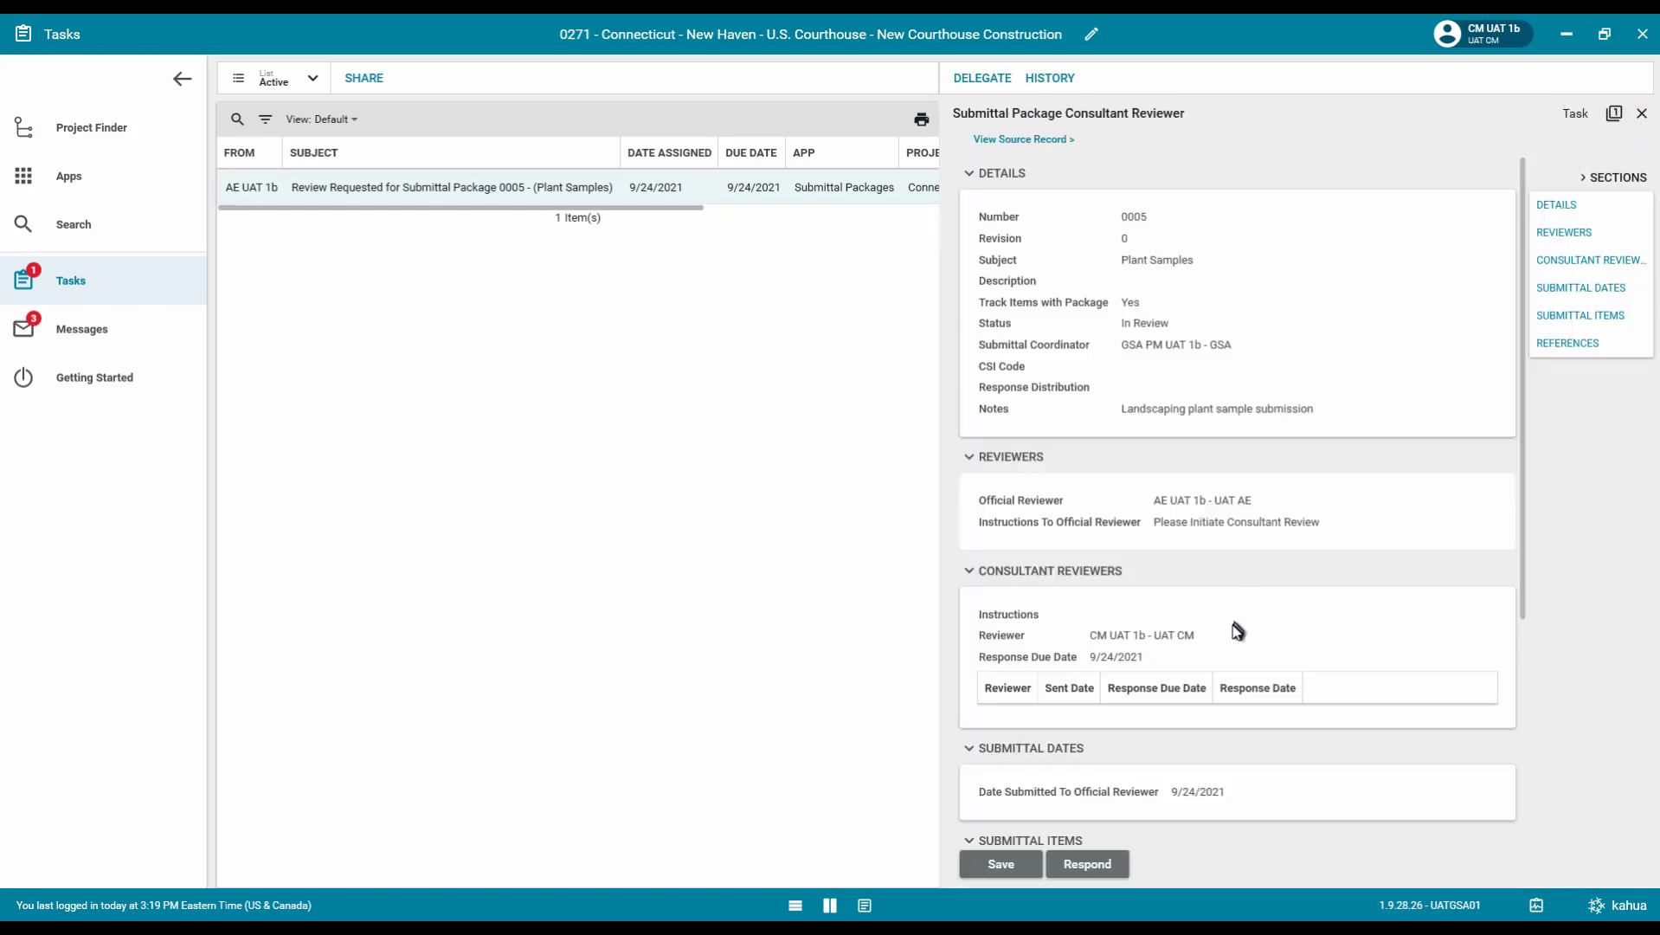
Set item 0007's Reviewer Notes to 'The purple will look great on the pathway'.
scroll(1238, 631, "down", 4)
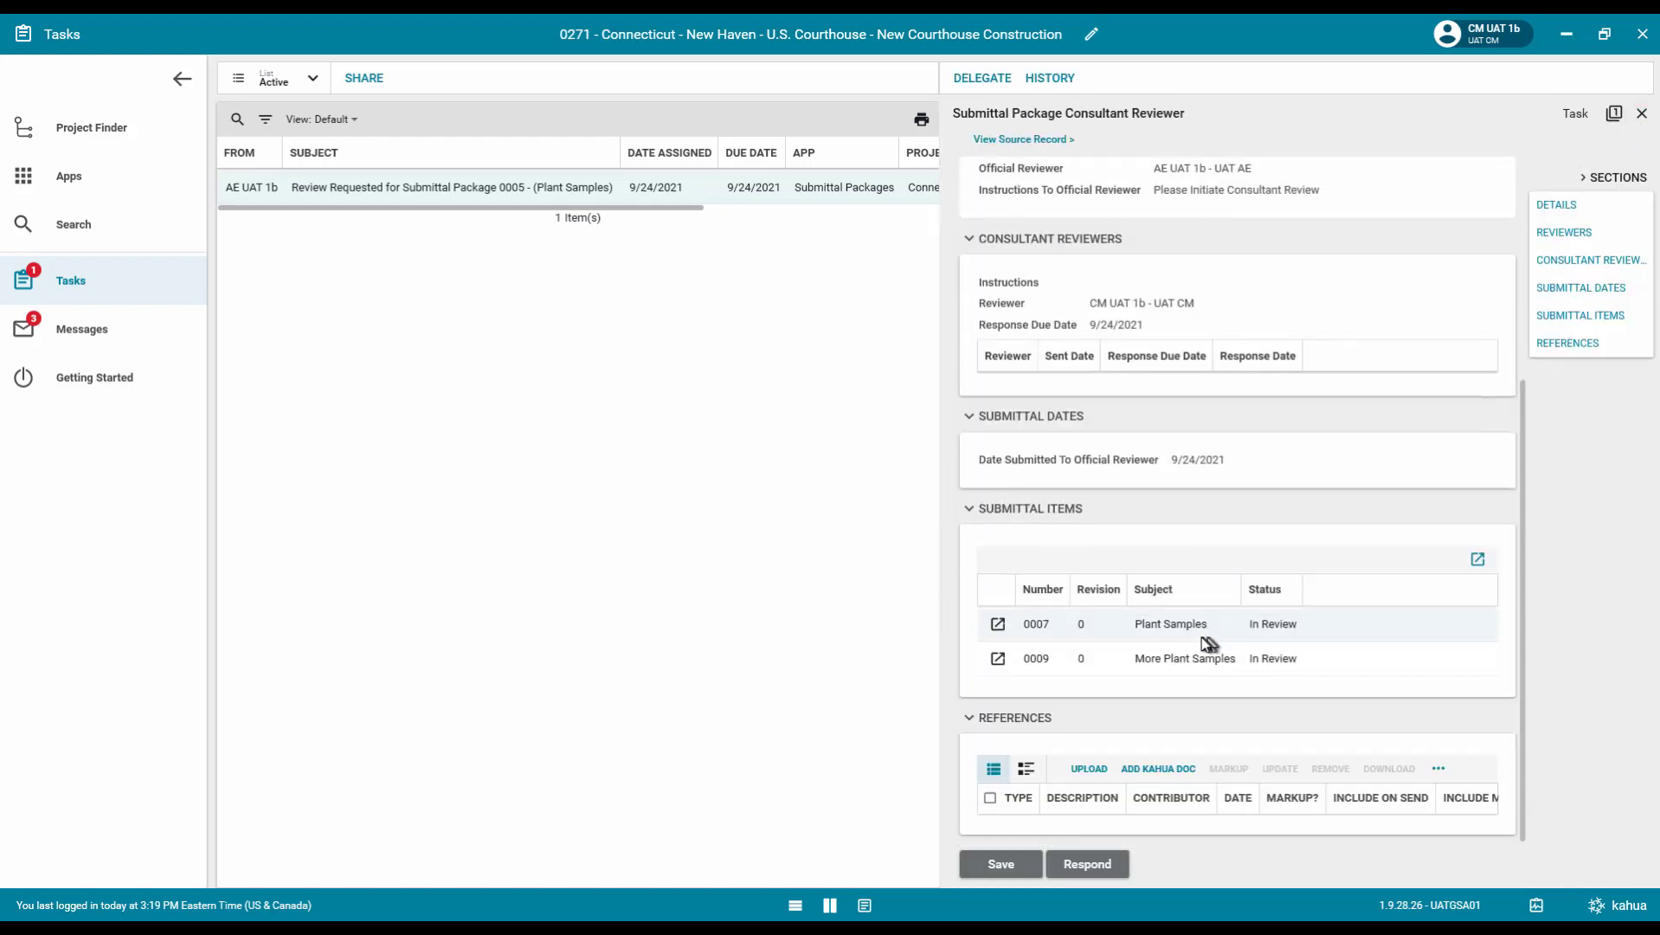
left_click(996, 627)
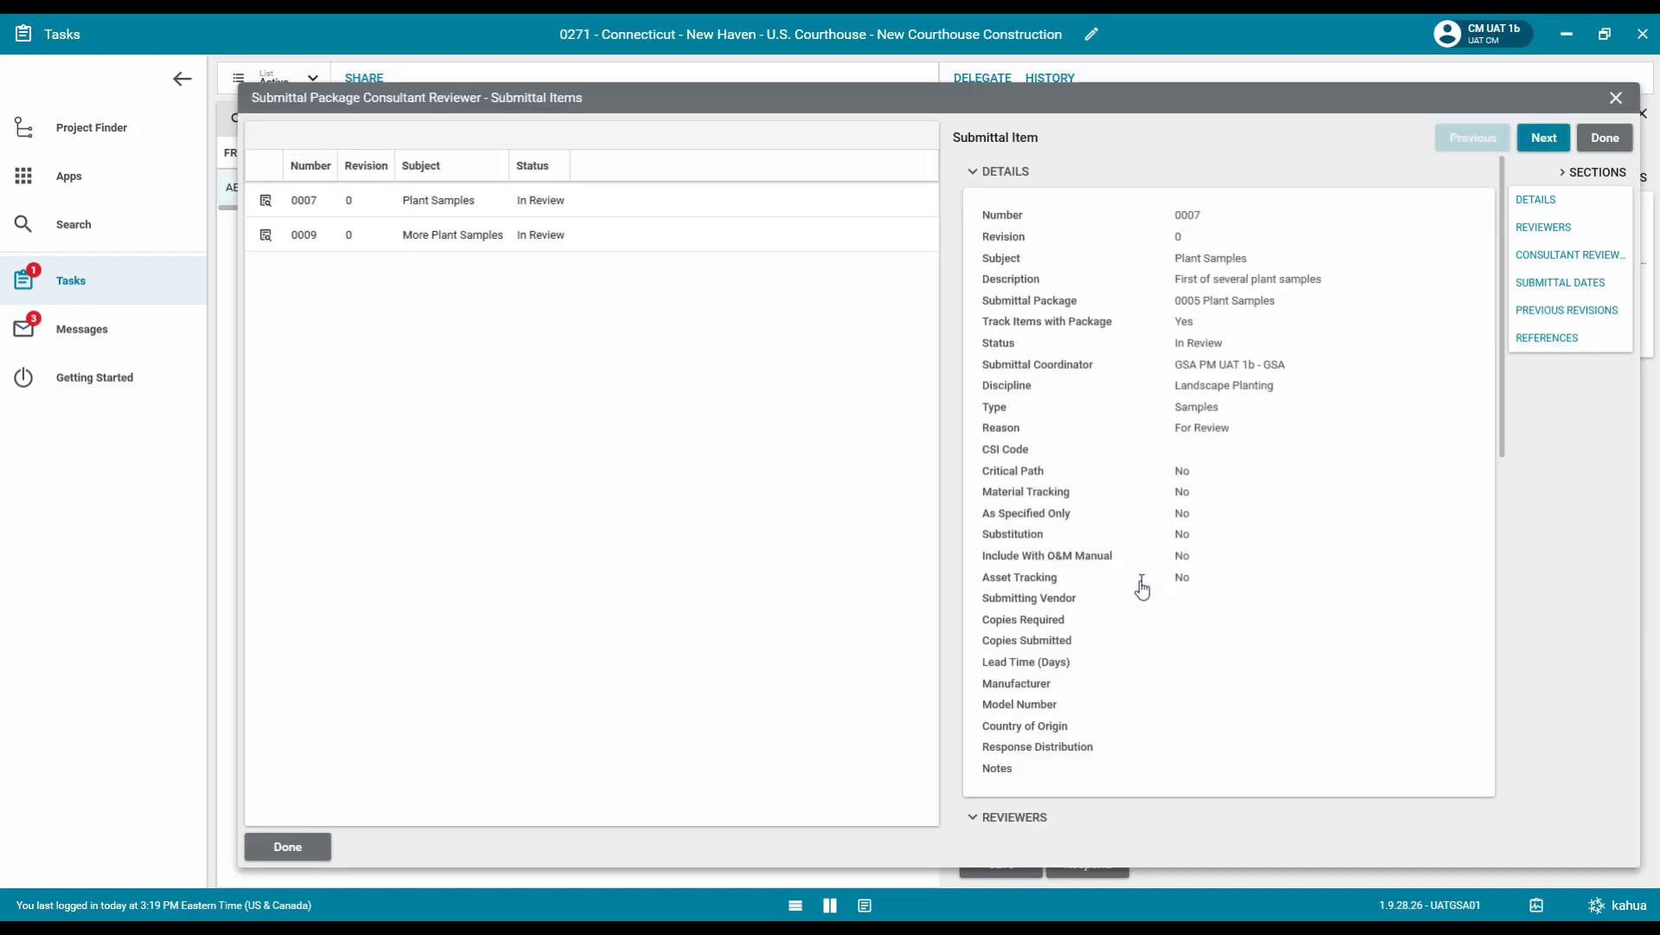
scroll(1135, 587, "down", 8)
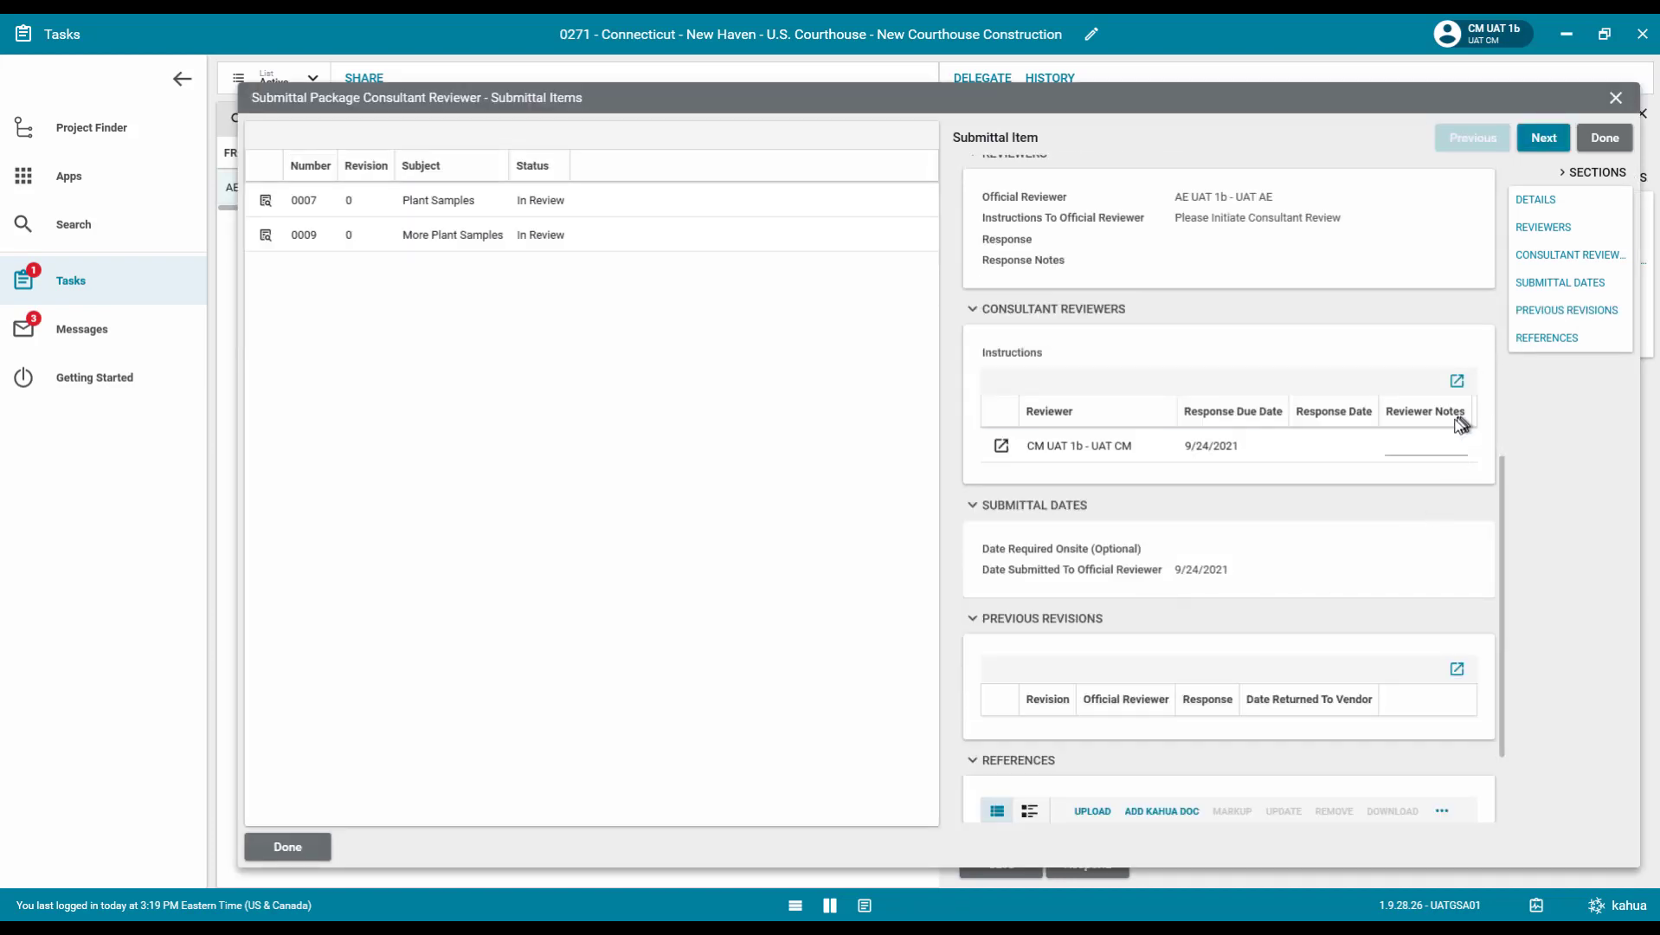
left_click(1432, 445)
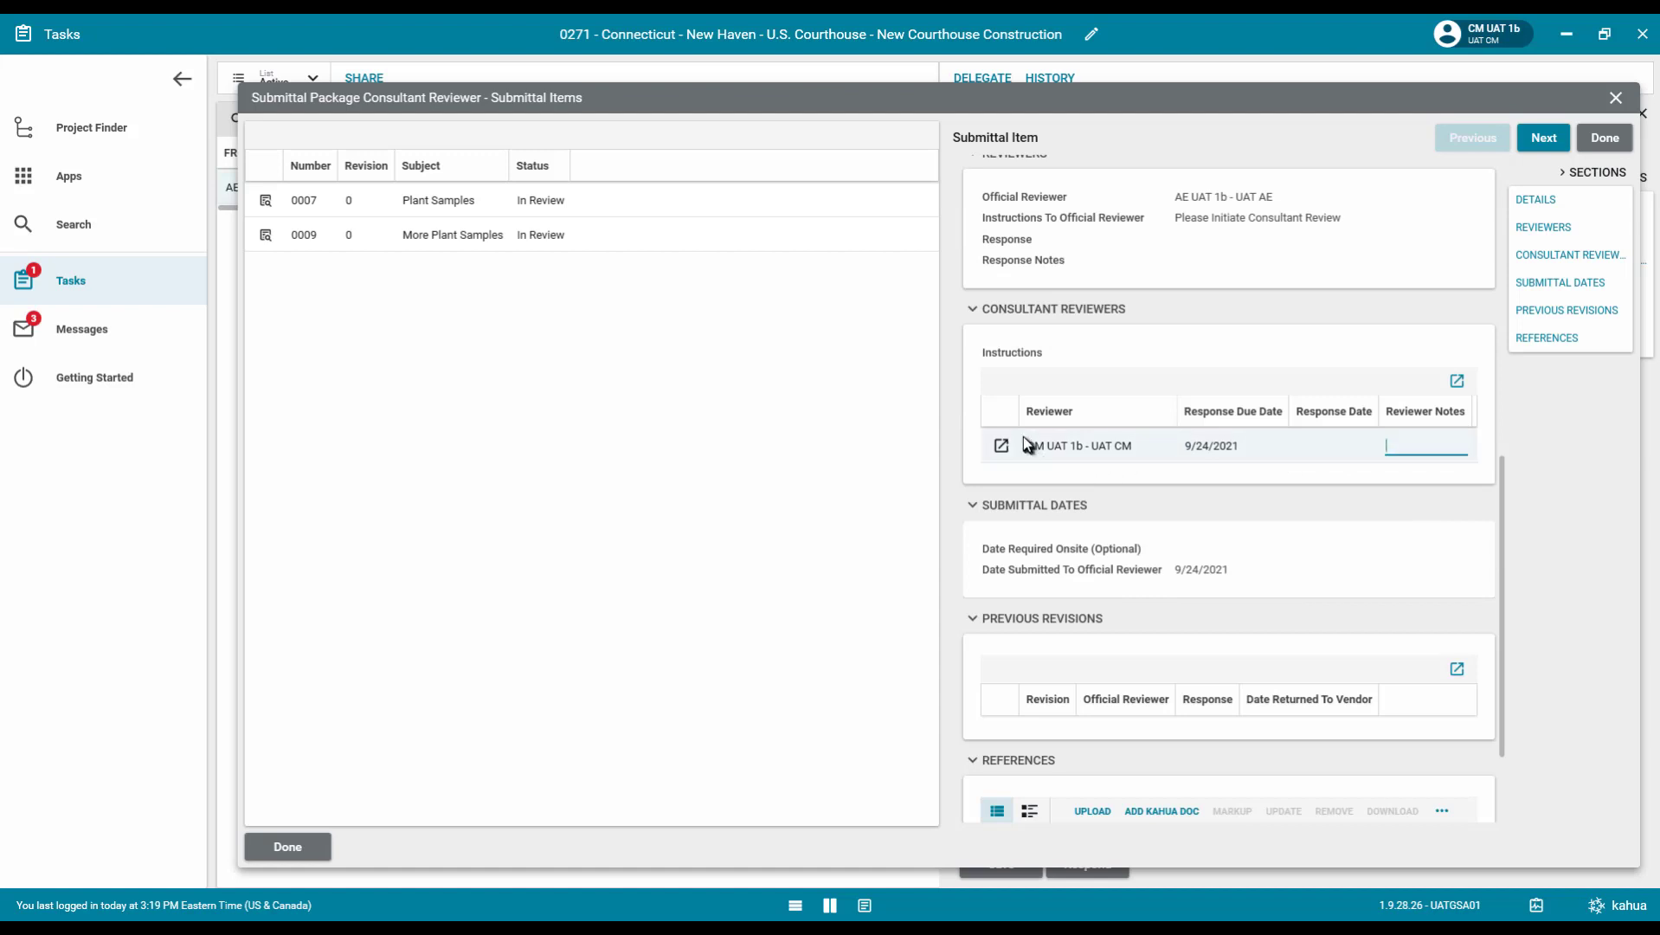
left_click(1001, 445)
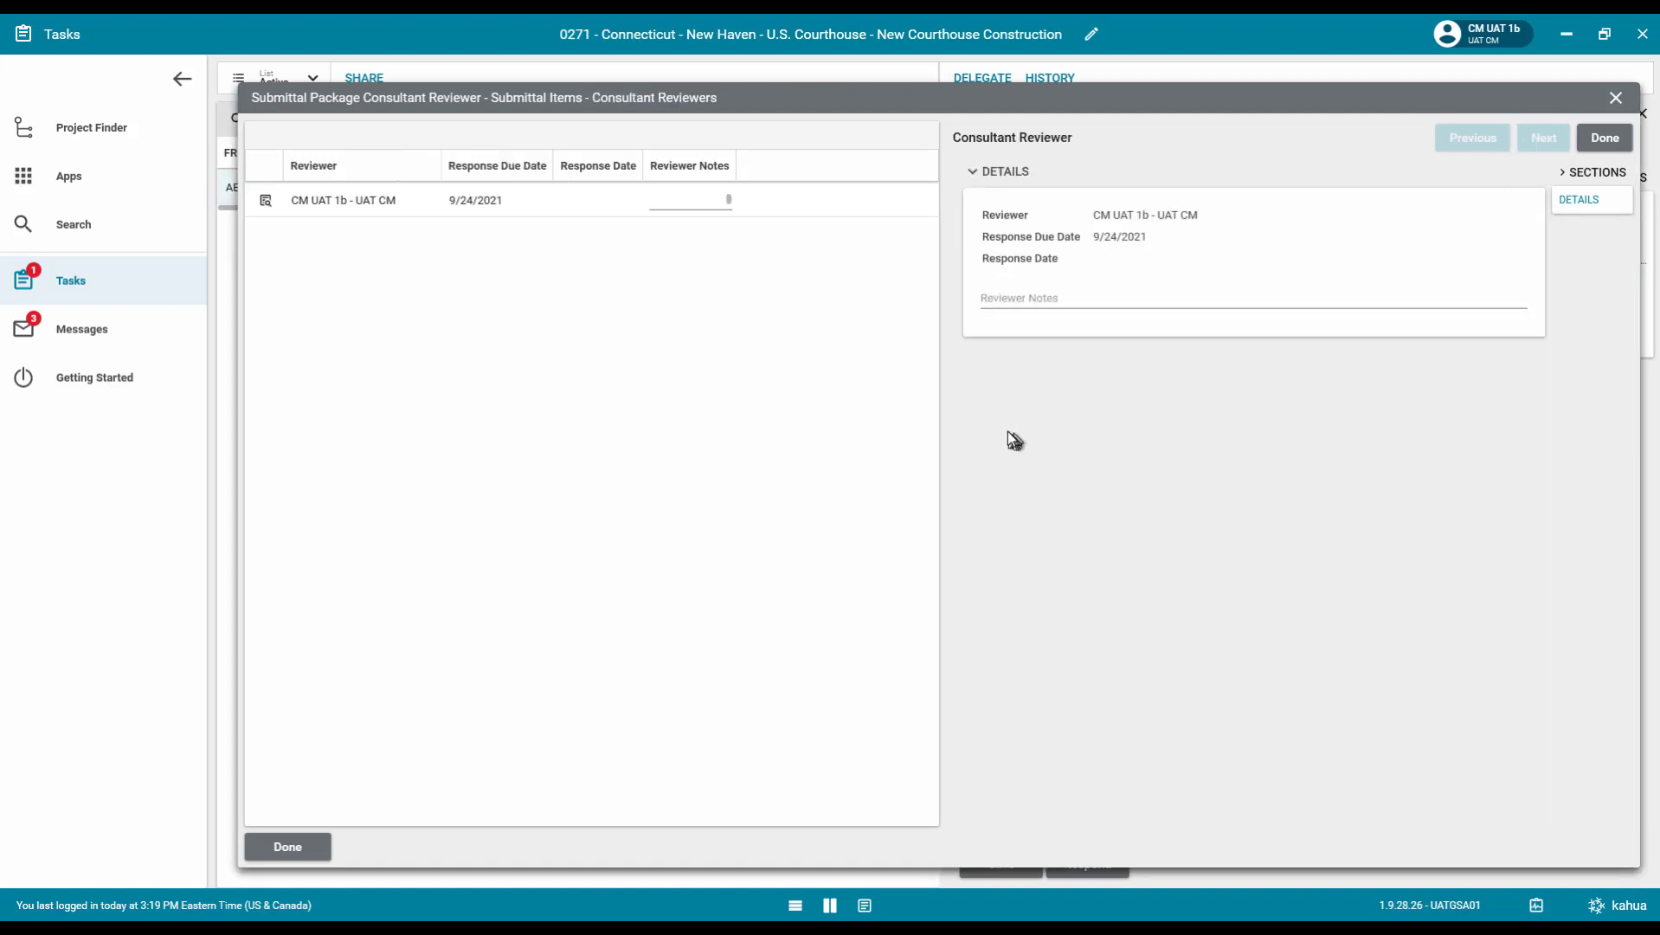
left_click(1027, 298)
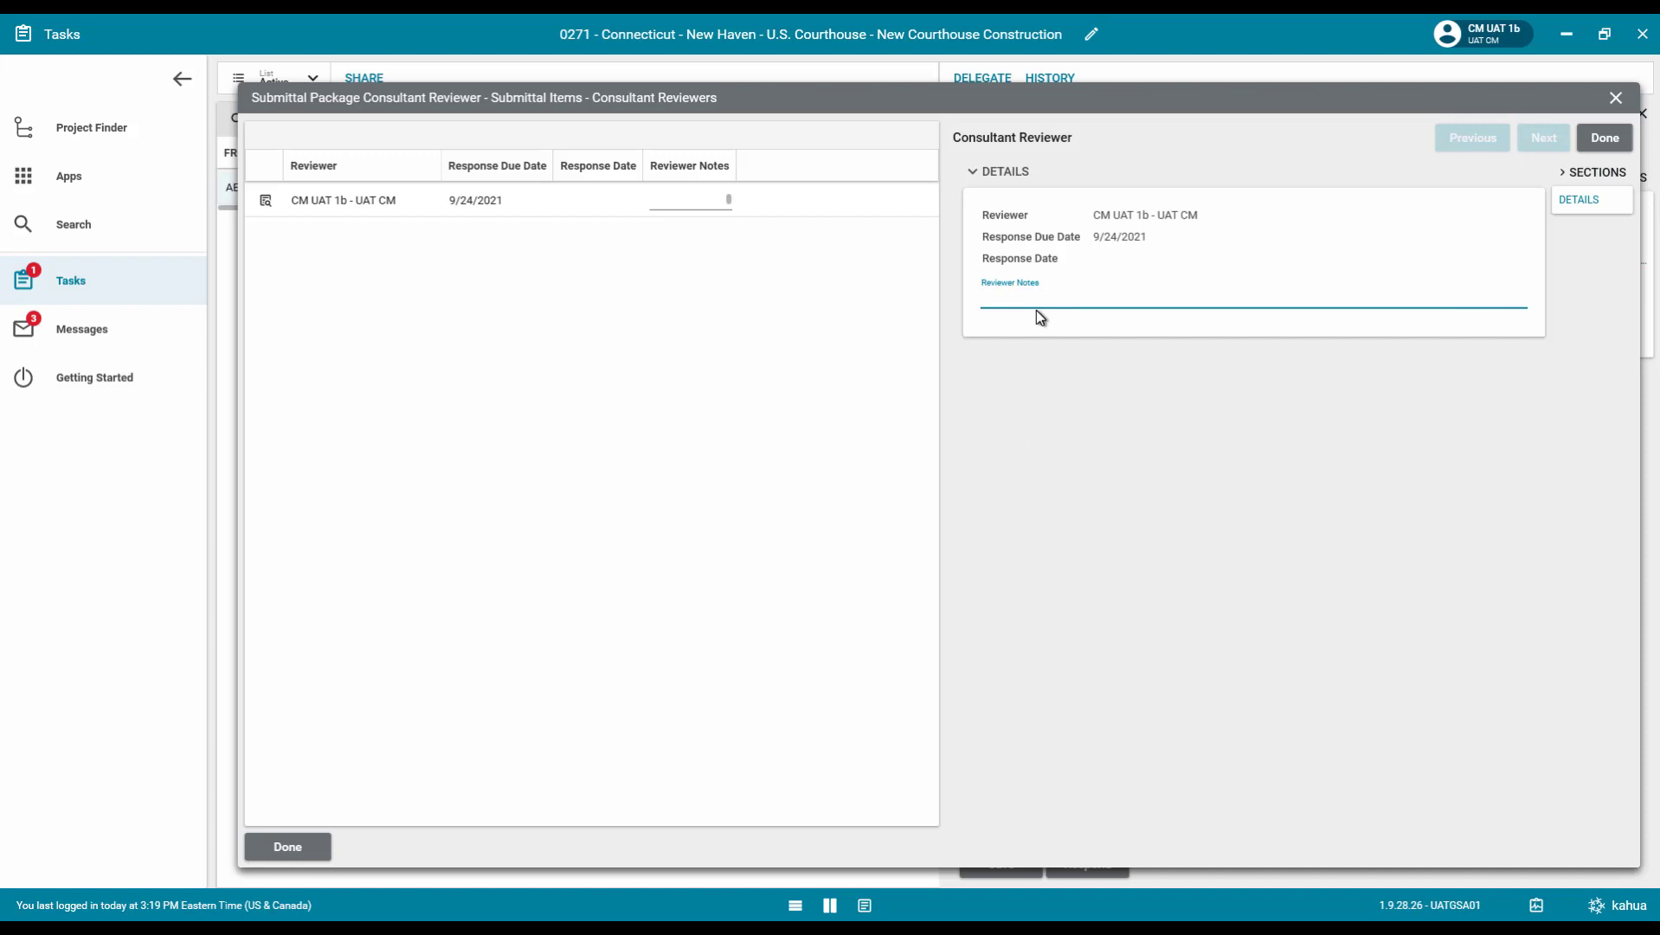
type("The purple will look great on the pathway")
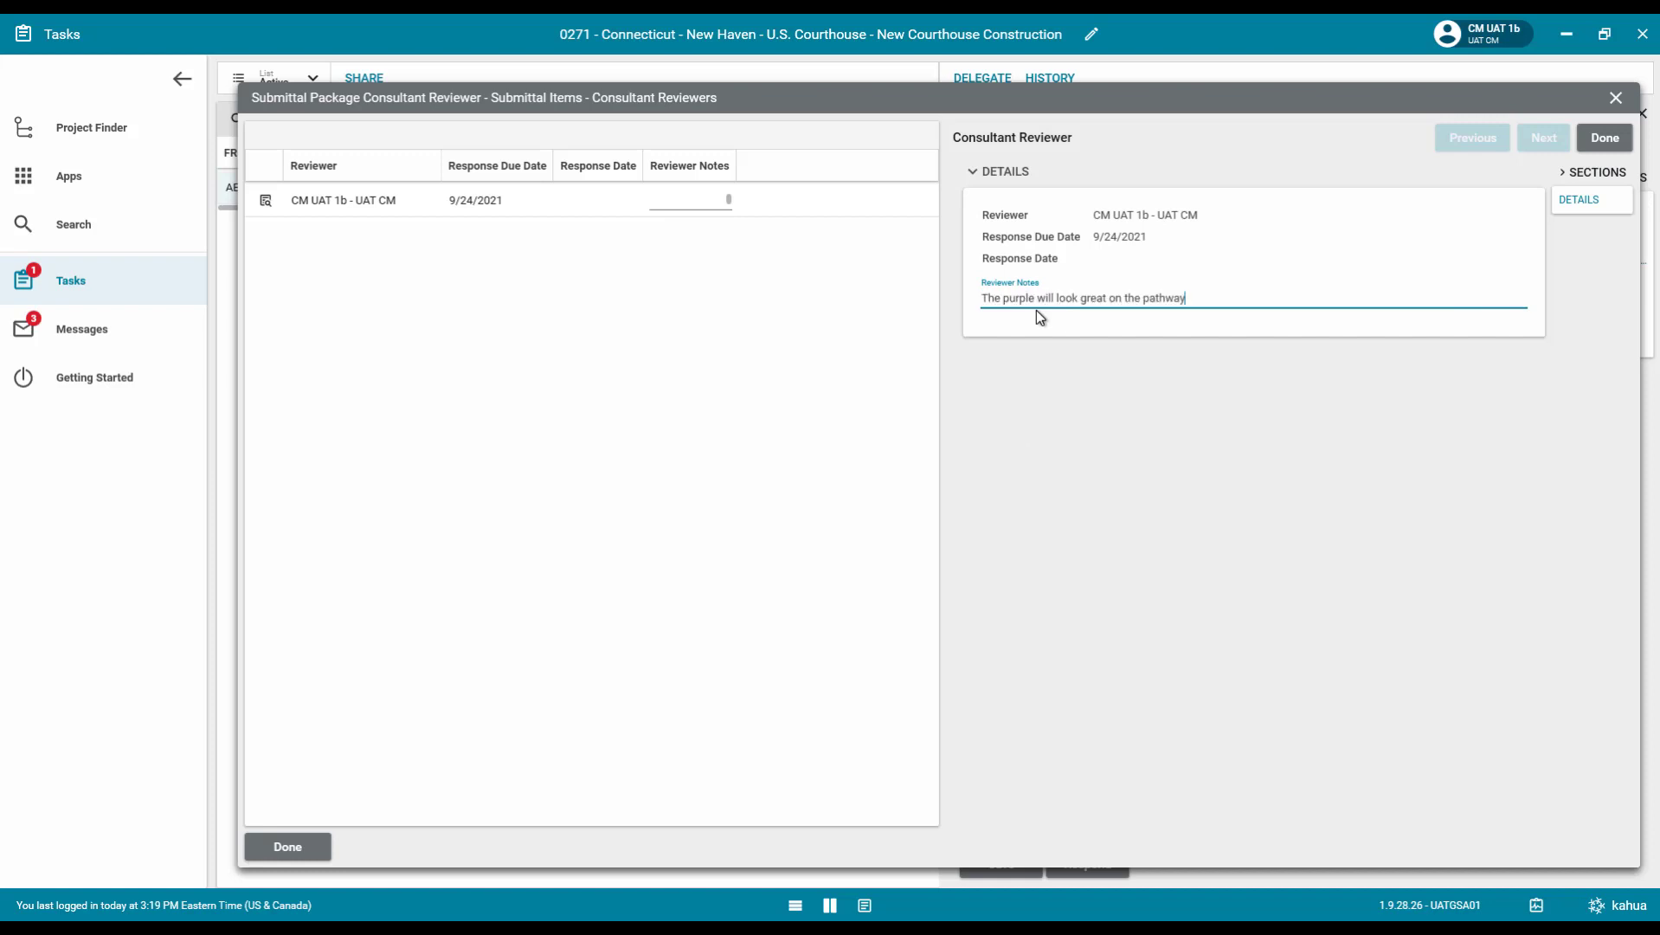
left_click(289, 847)
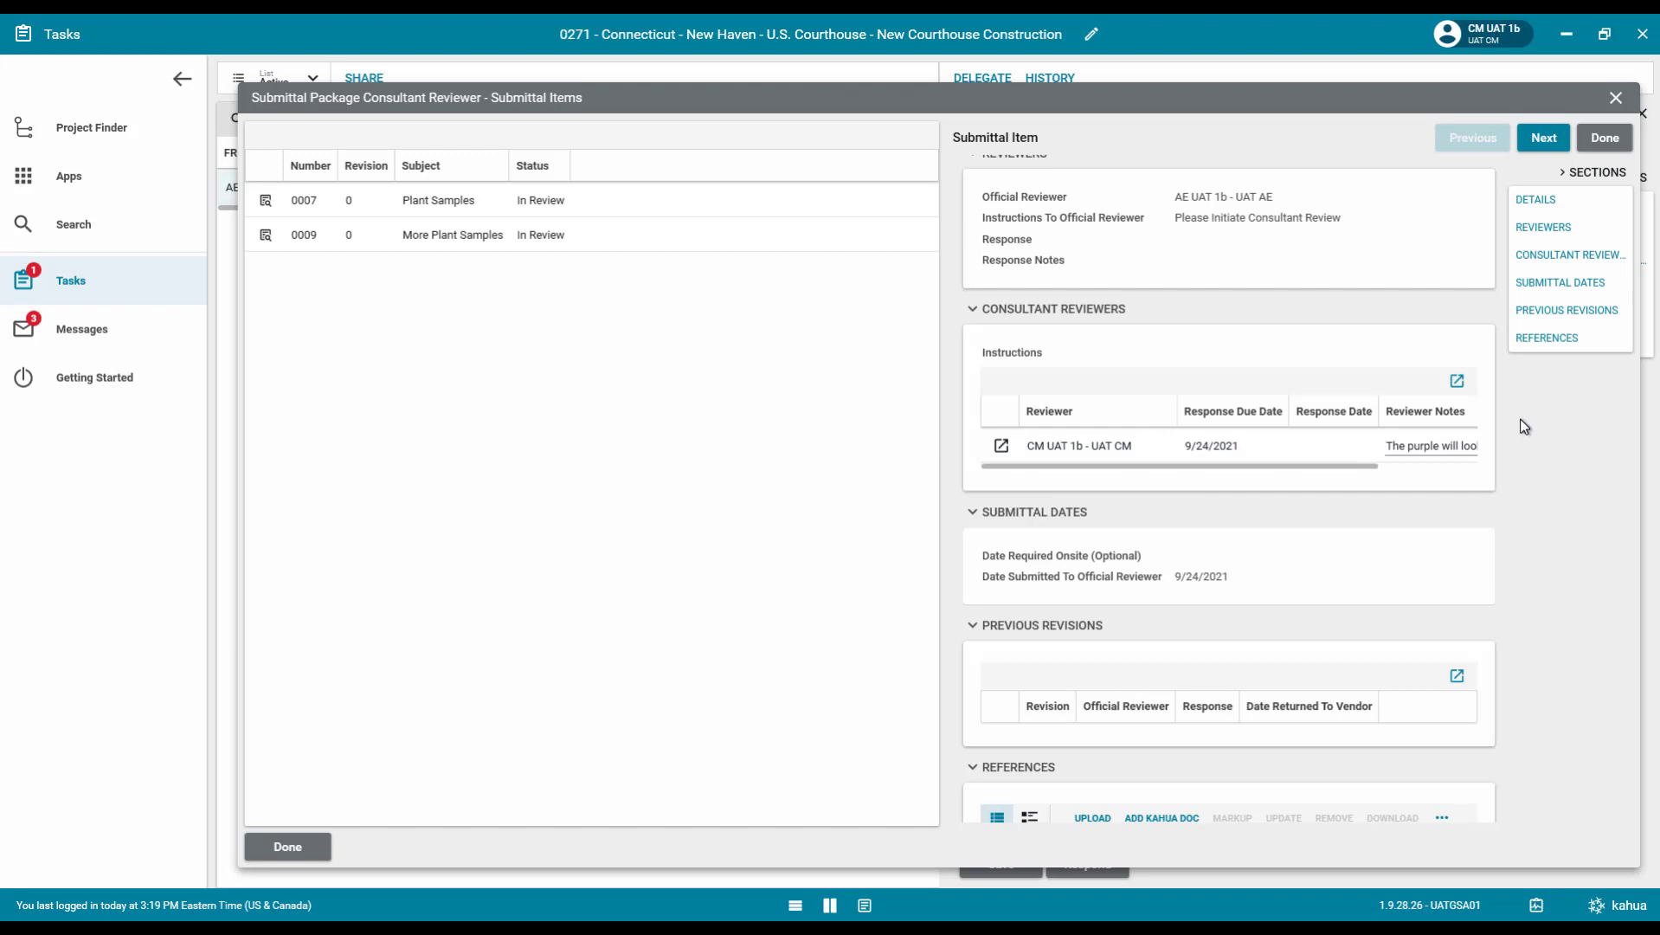
Go to item 0009 and view its Feather Reed.jpg reference image, then close it.
left_click(1543, 142)
scroll(1331, 397, "down", 3)
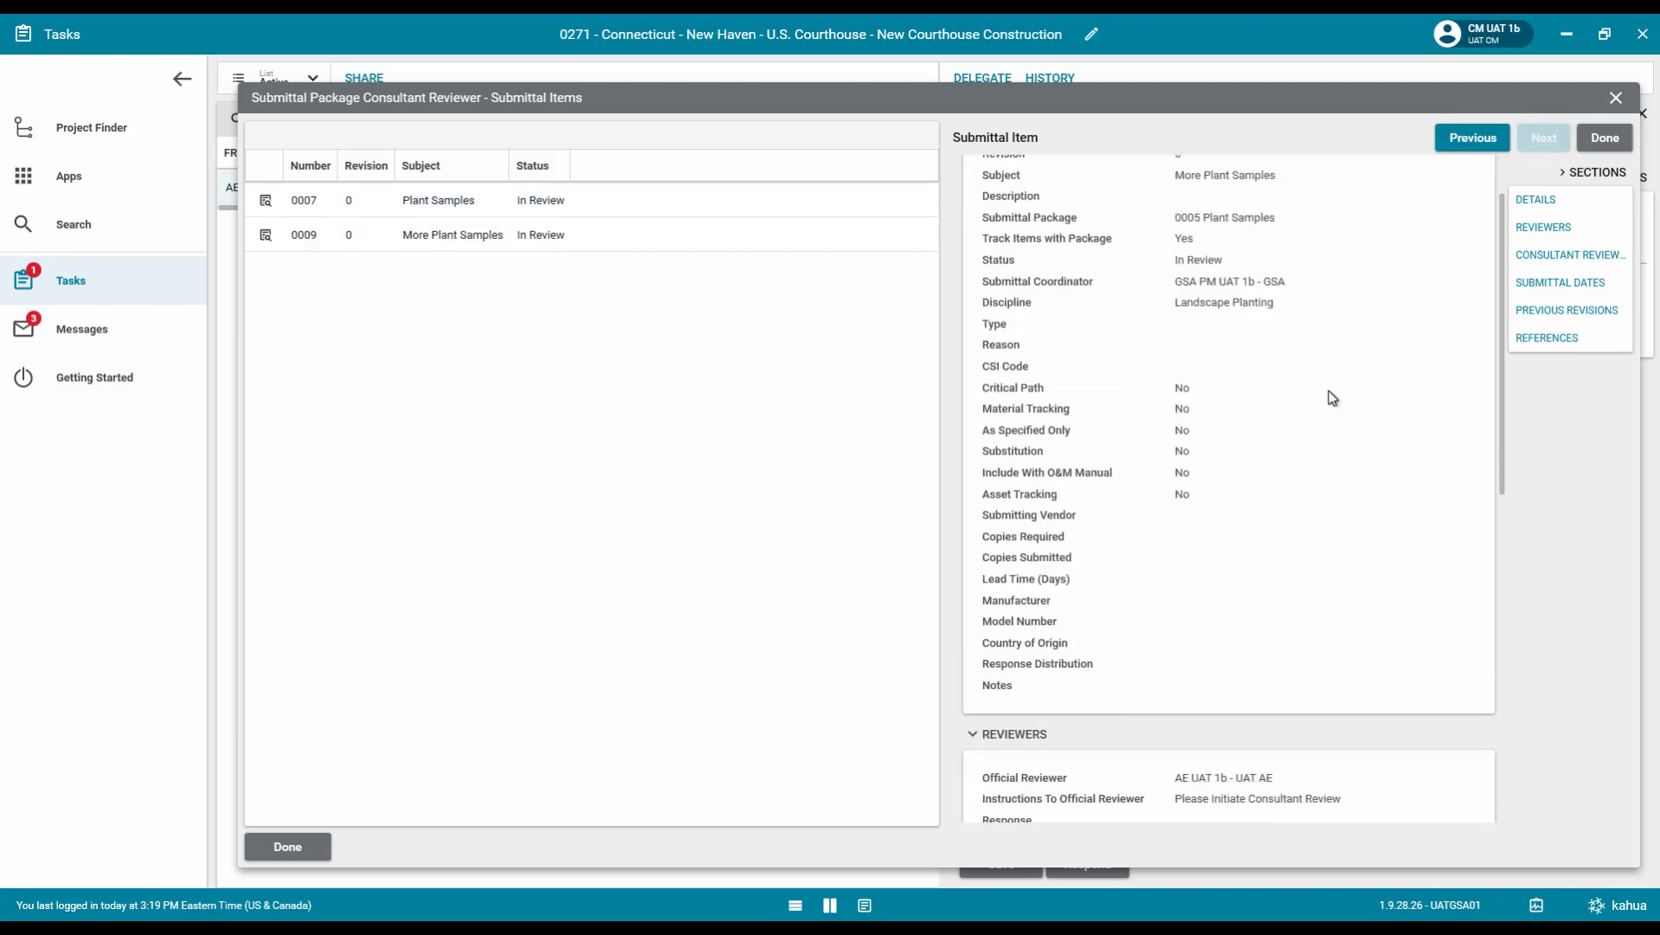
scroll(1331, 397, "down", 2)
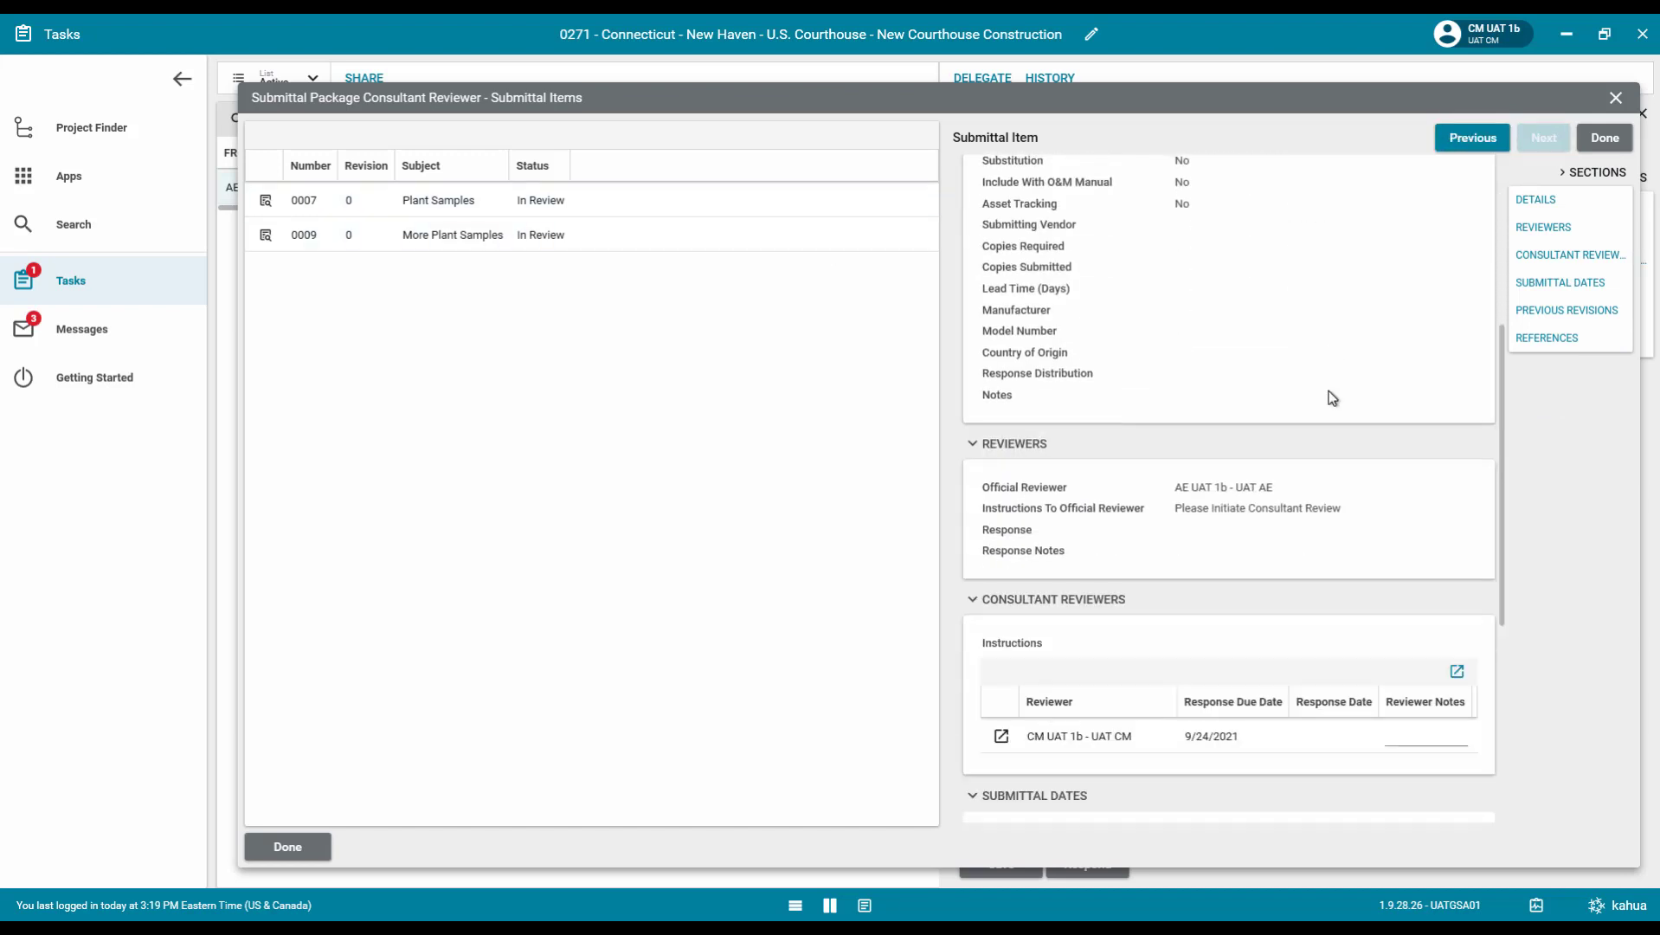
scroll(1331, 397, "down", 2)
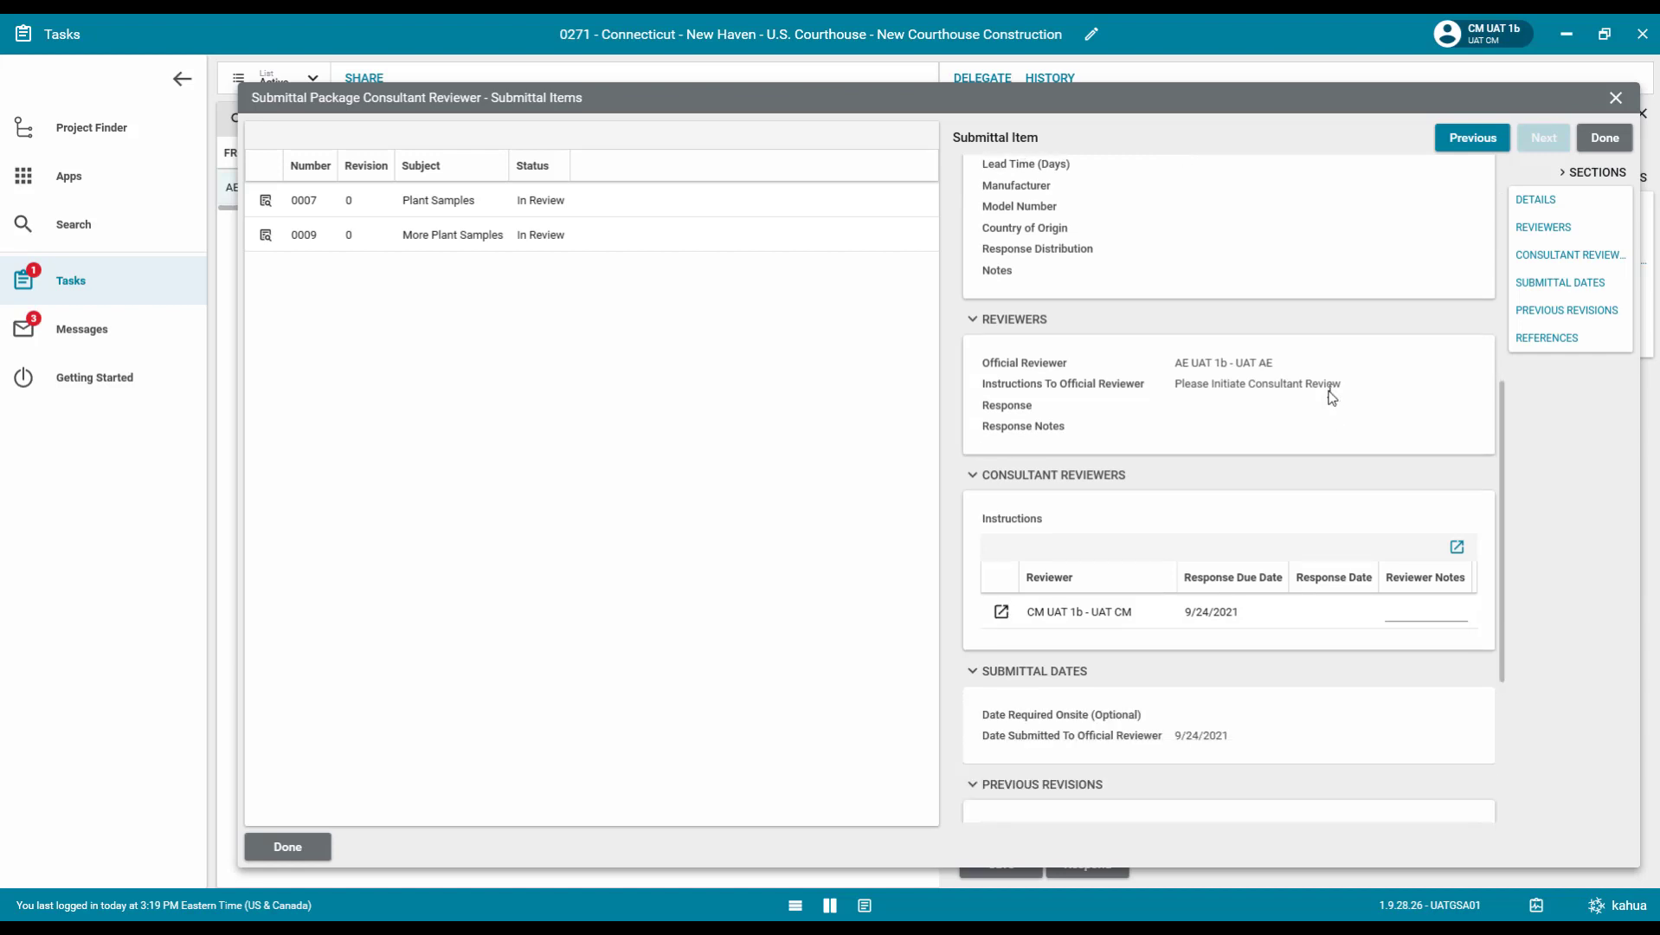
scroll(1331, 397, "down", 4)
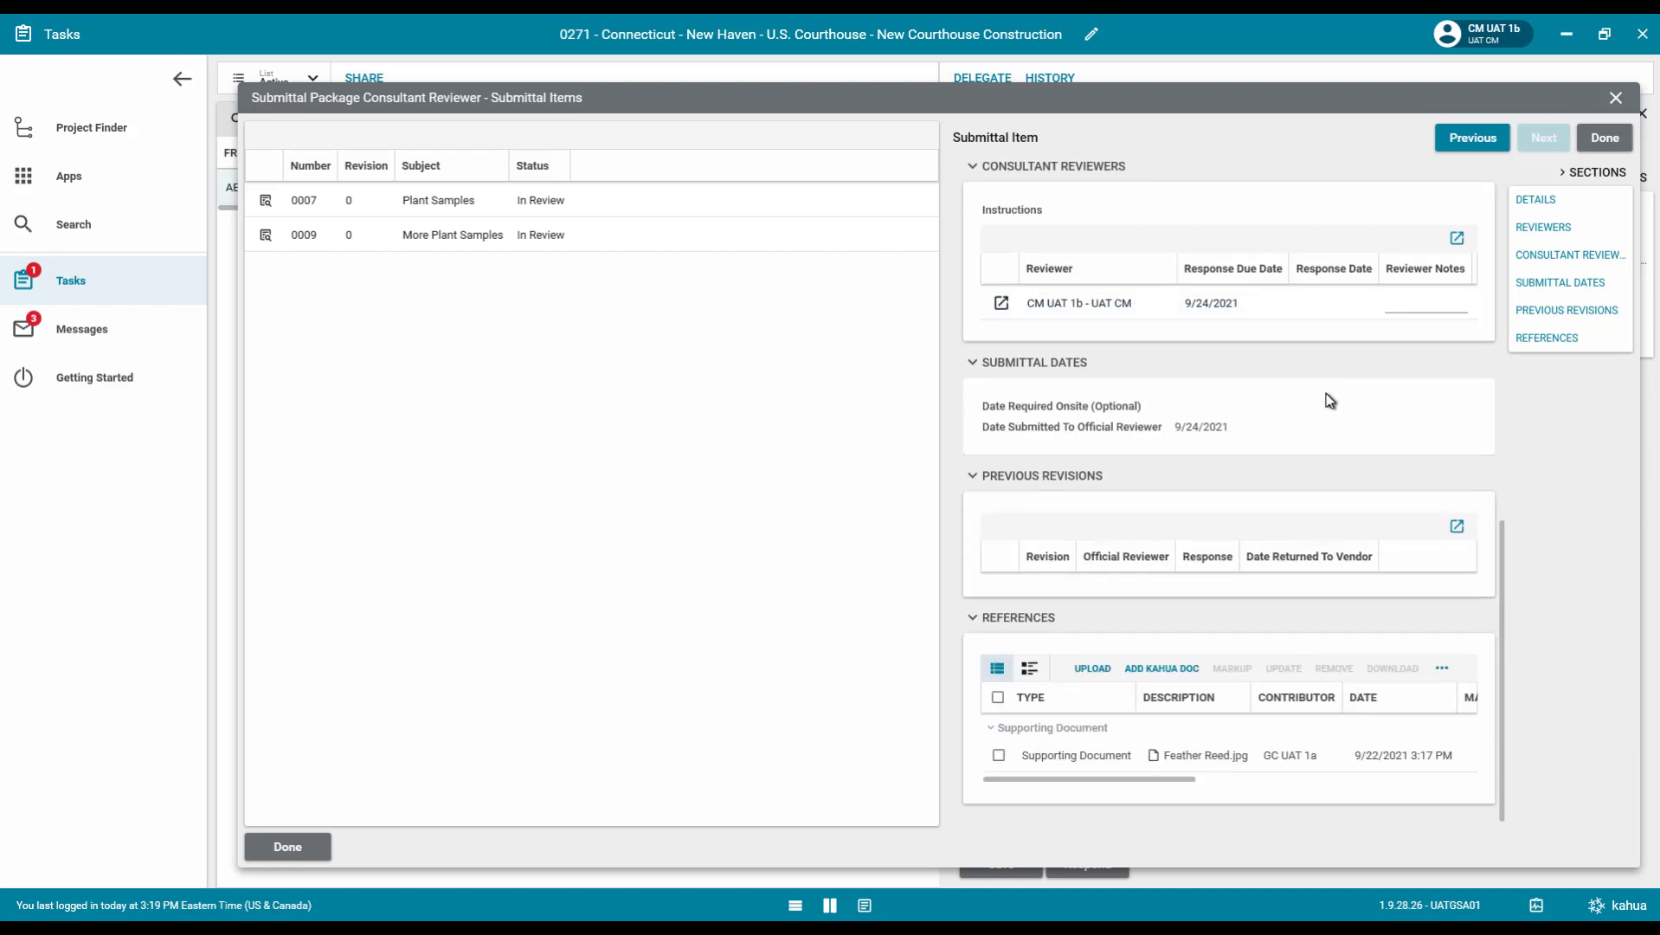
left_click(1073, 757)
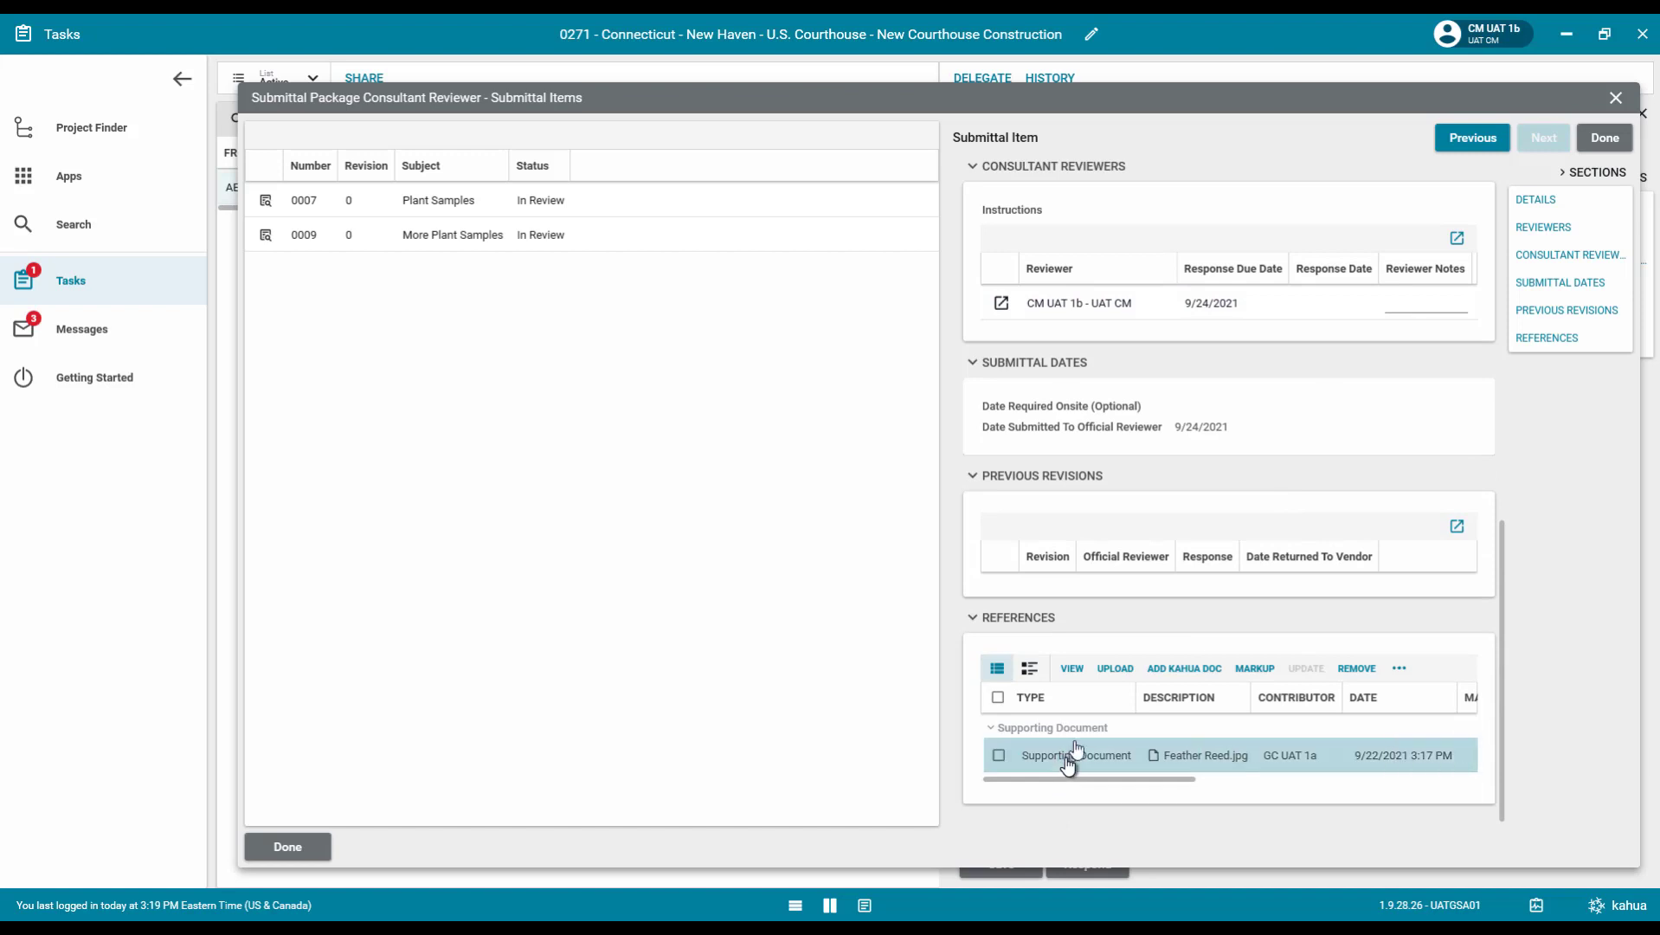
left_click(1073, 671)
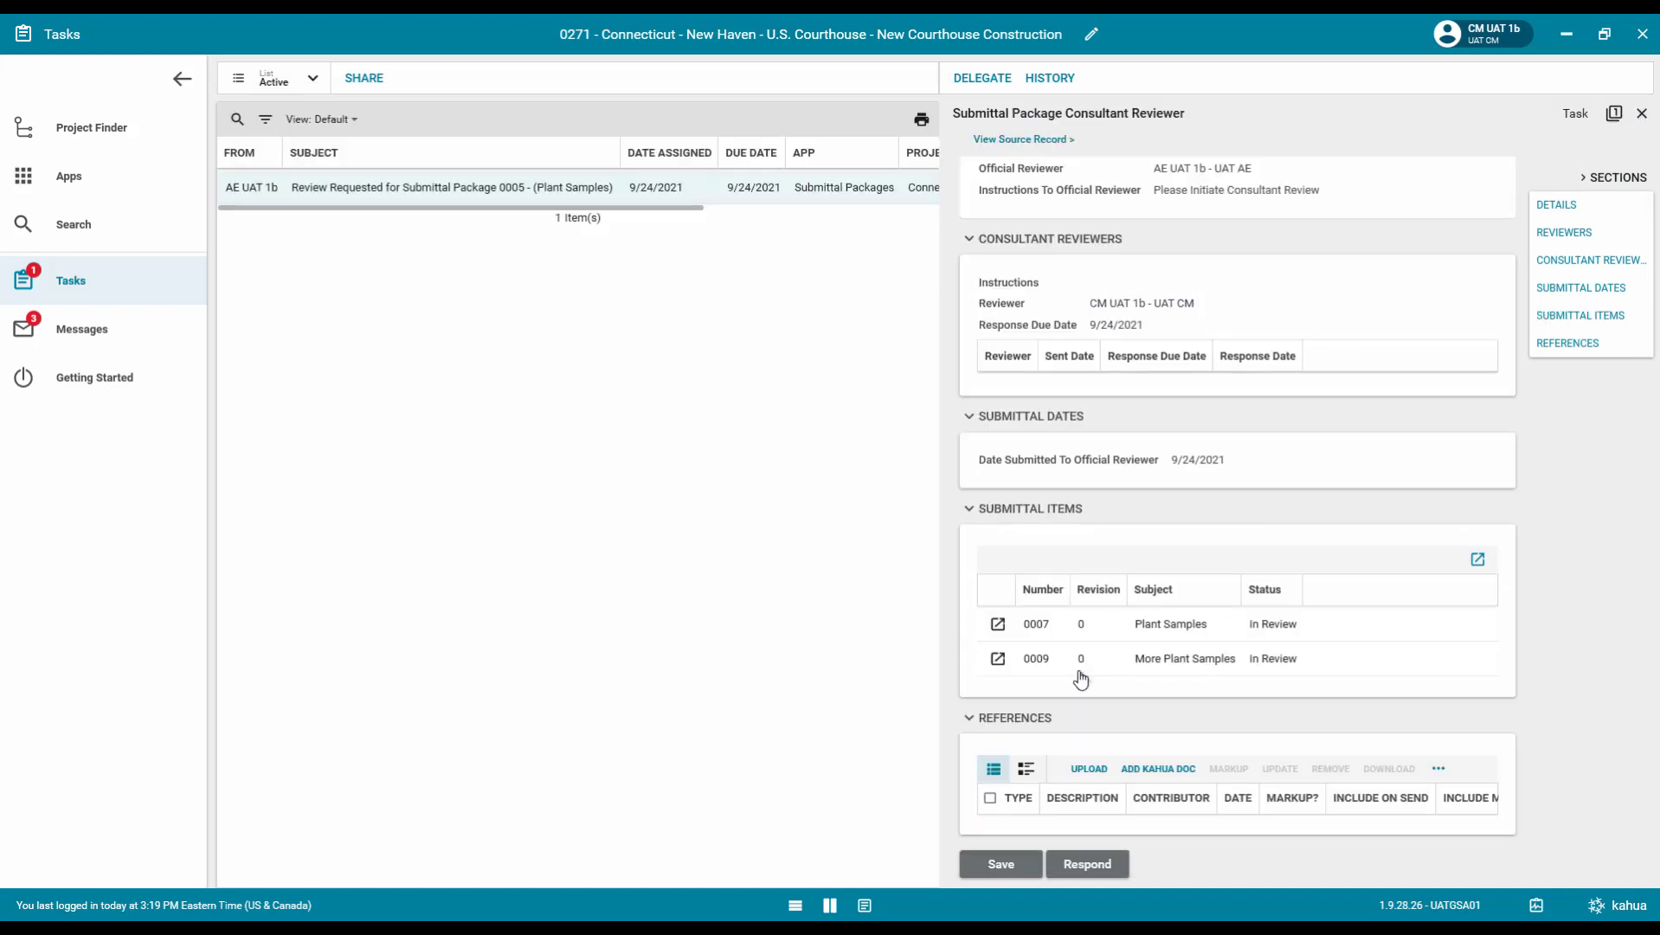
scroll(1230, 491, "down", 1)
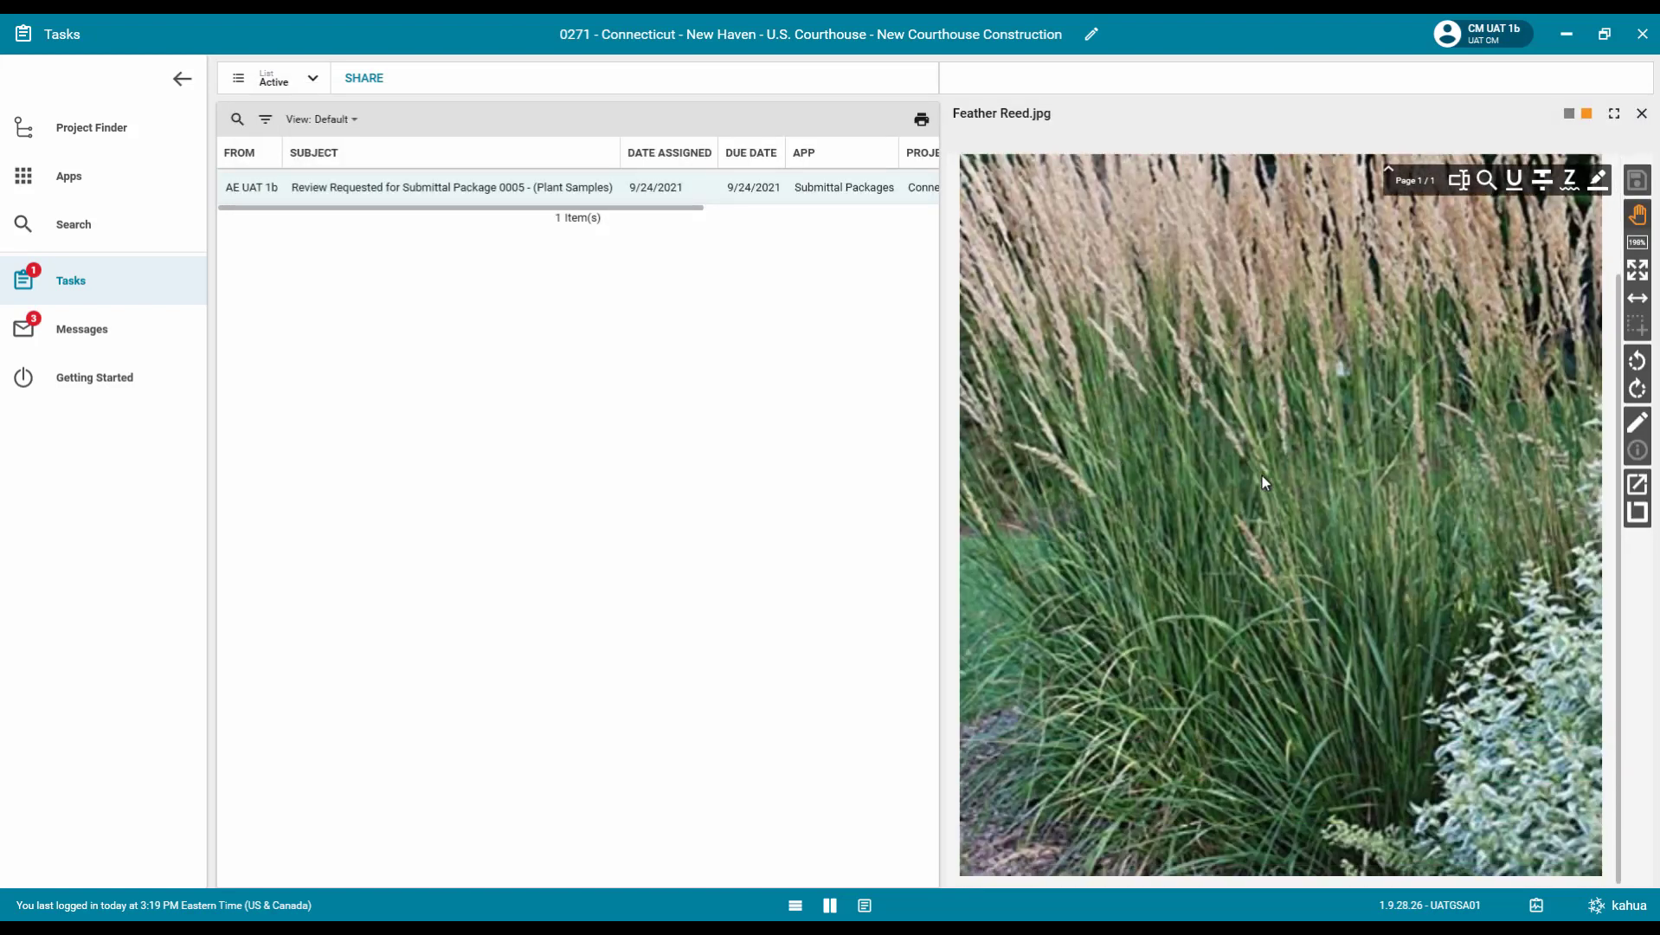
left_click(1640, 118)
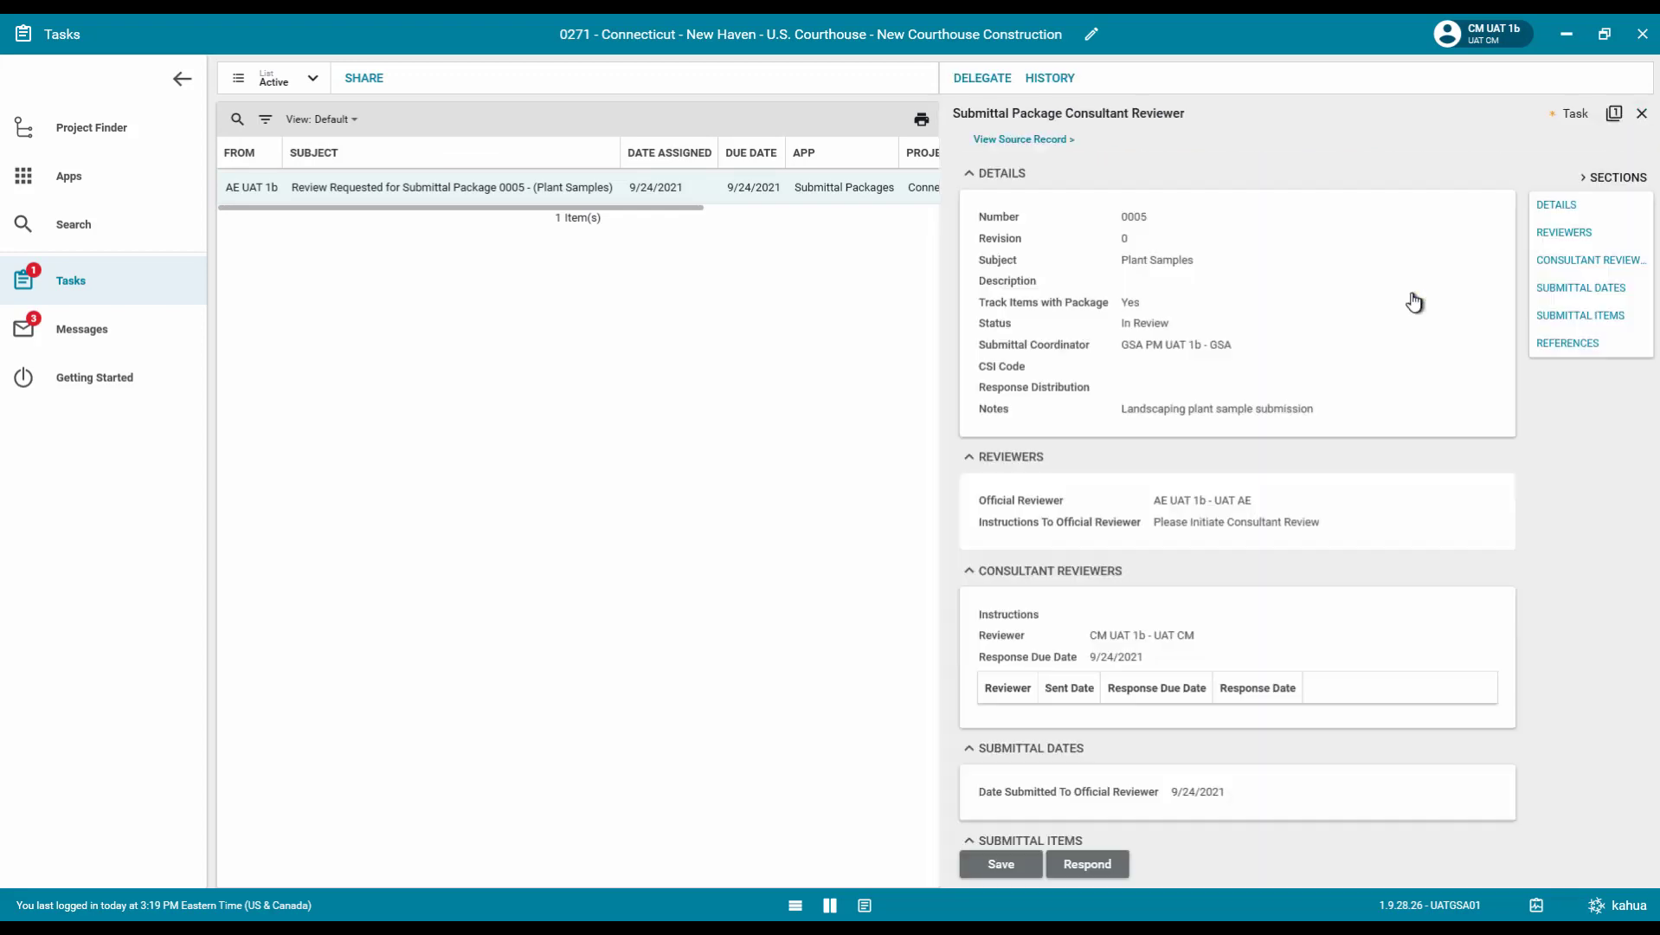
Paste 'These will add a nice accent' into item 0009's Reviewer Notes and commit it.
scroll(1154, 585, "down", 8)
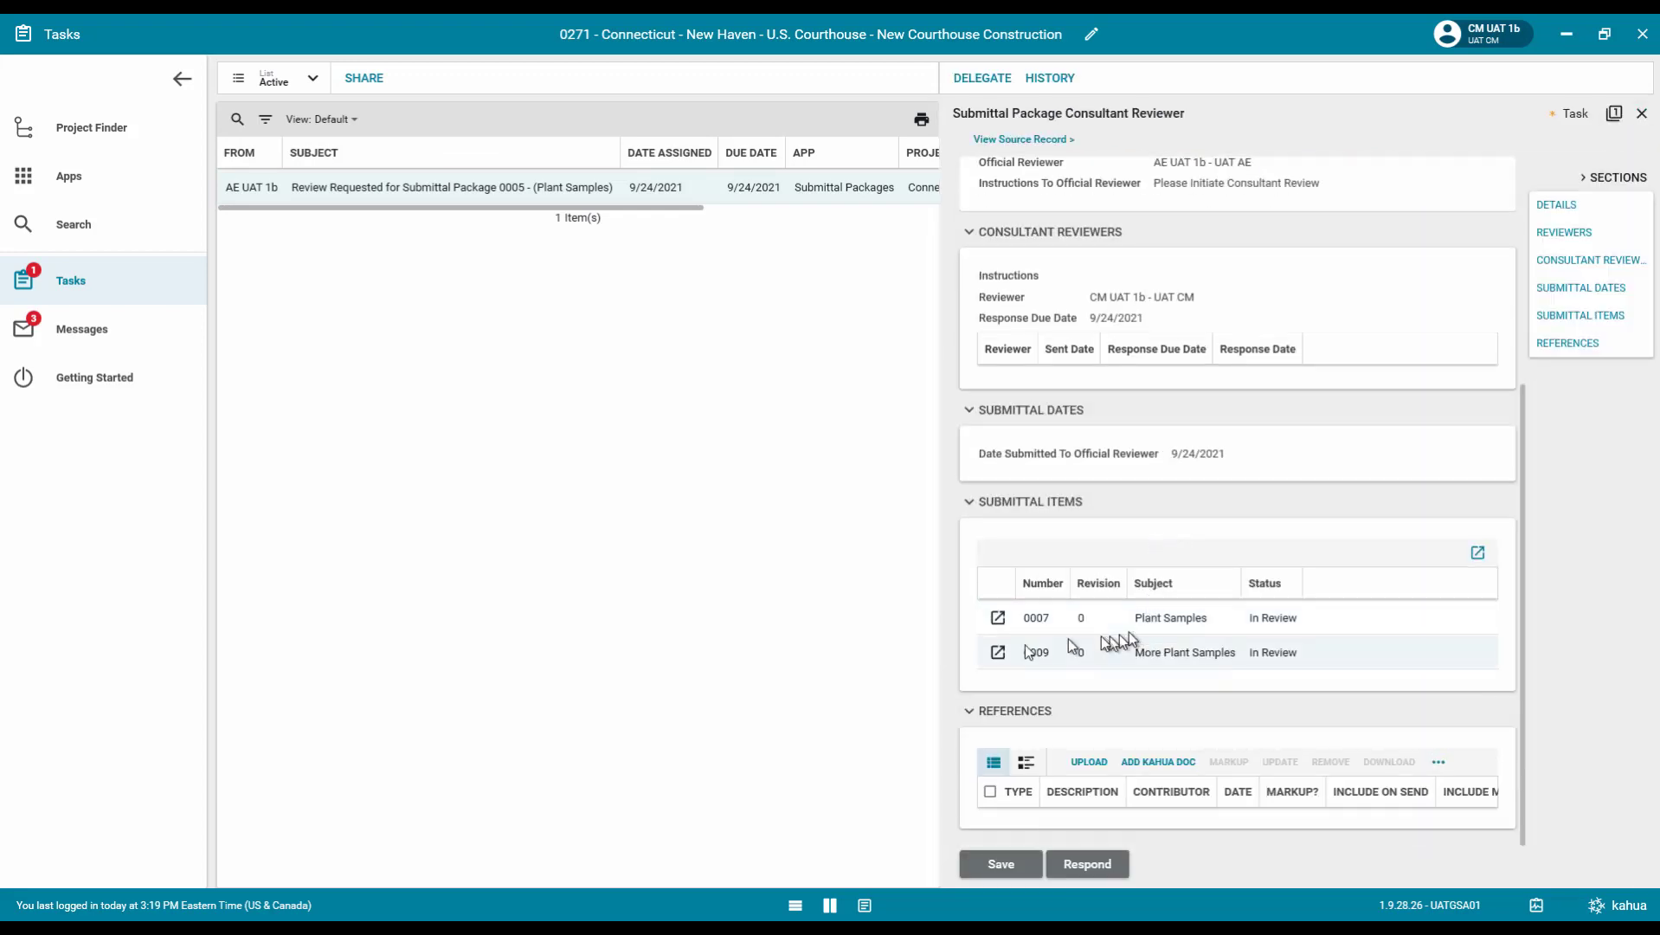
left_click(997, 651)
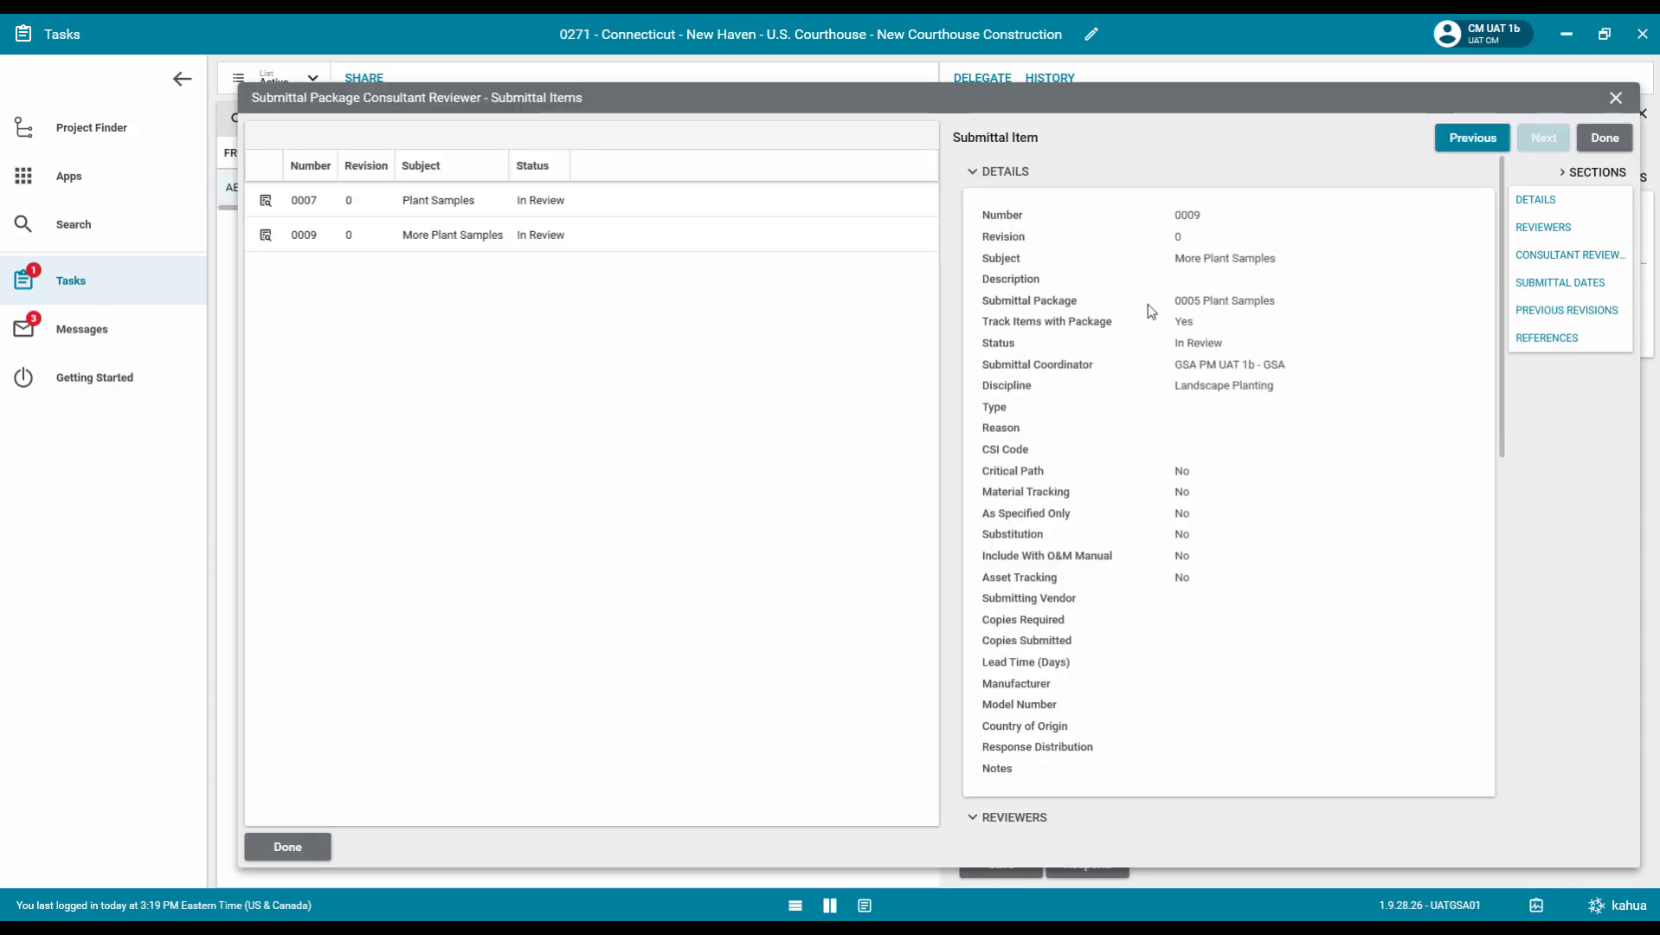
scroll(1151, 346, "down", 13)
left_click(1419, 530)
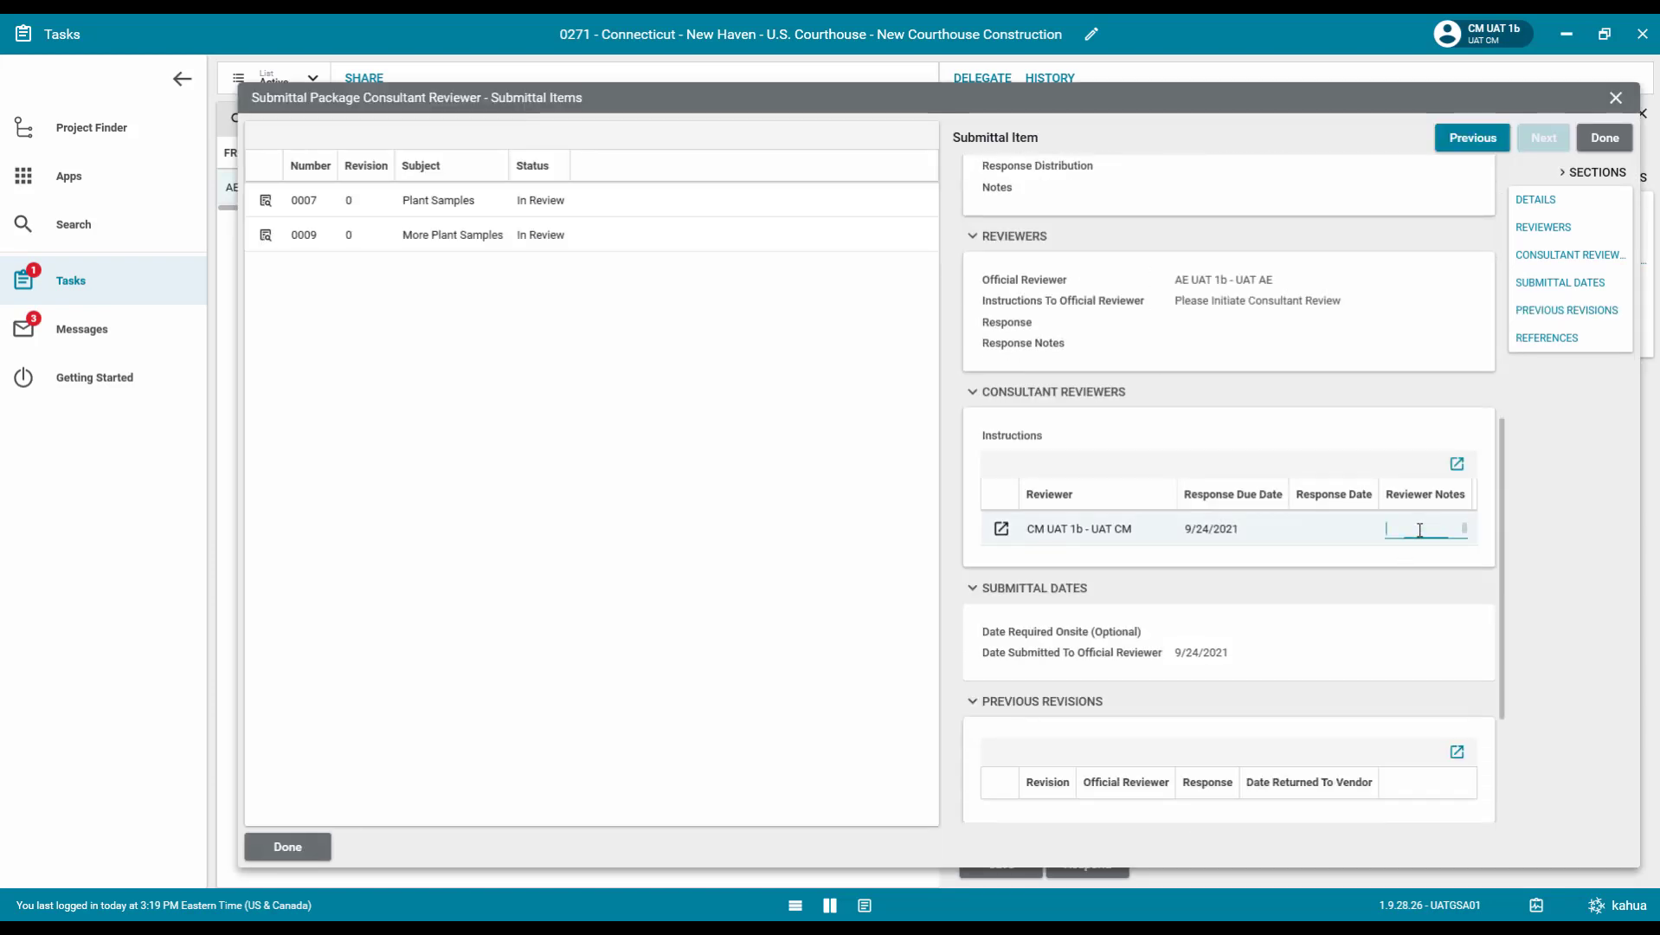
key("ctrl+v")
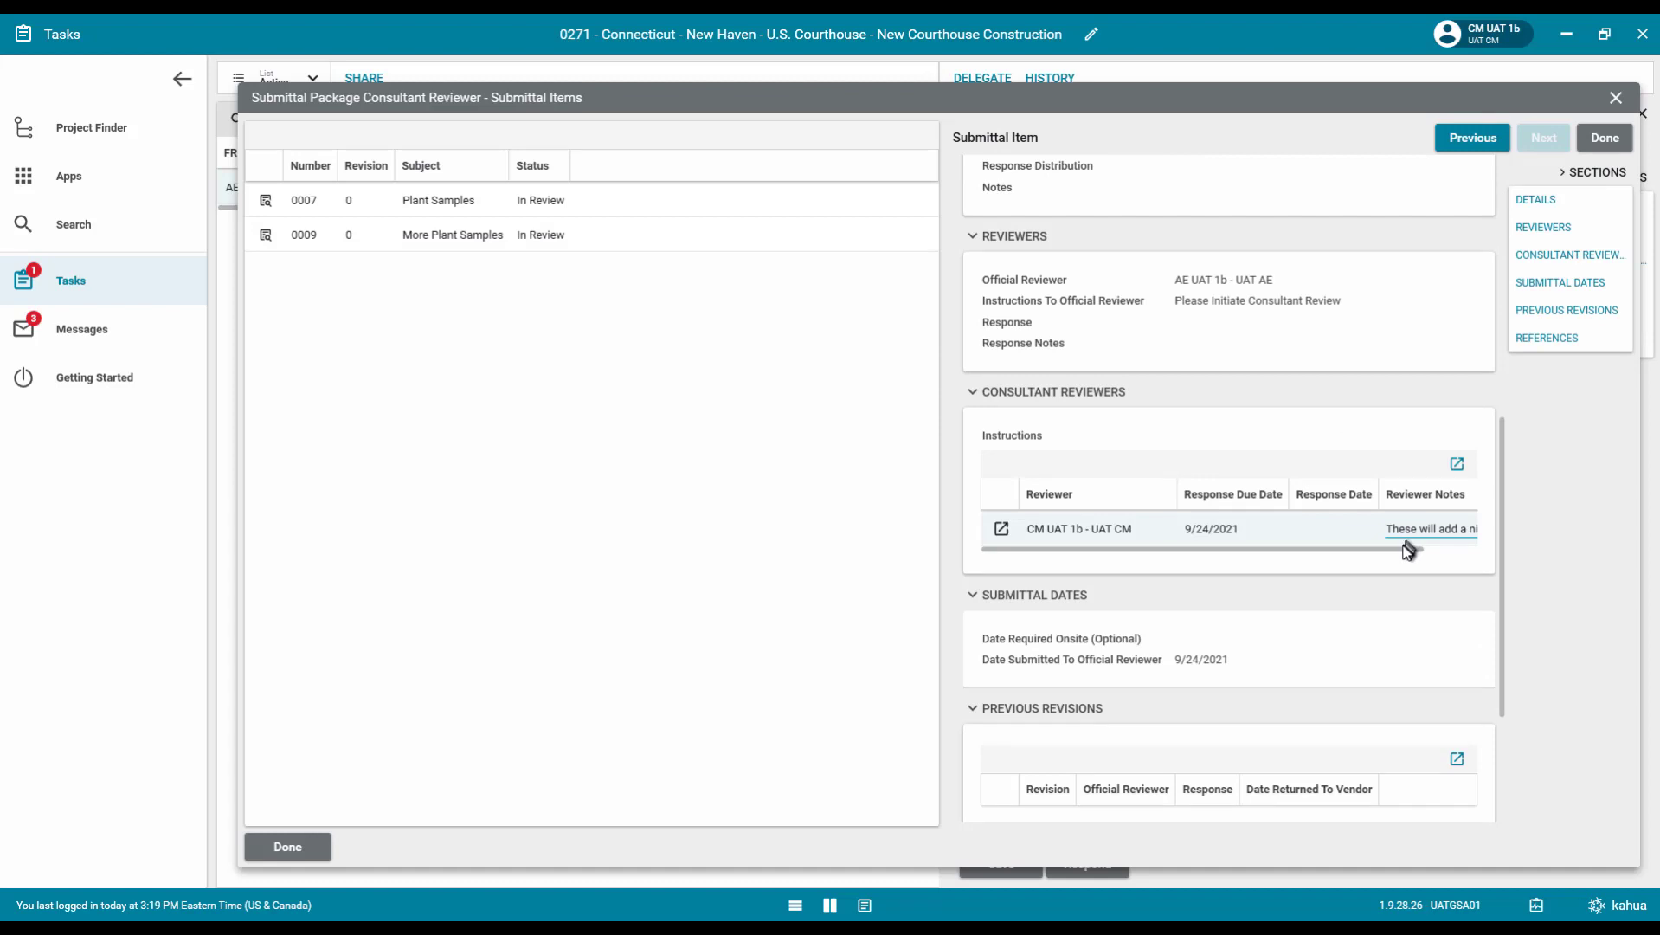
left_click(1431, 550)
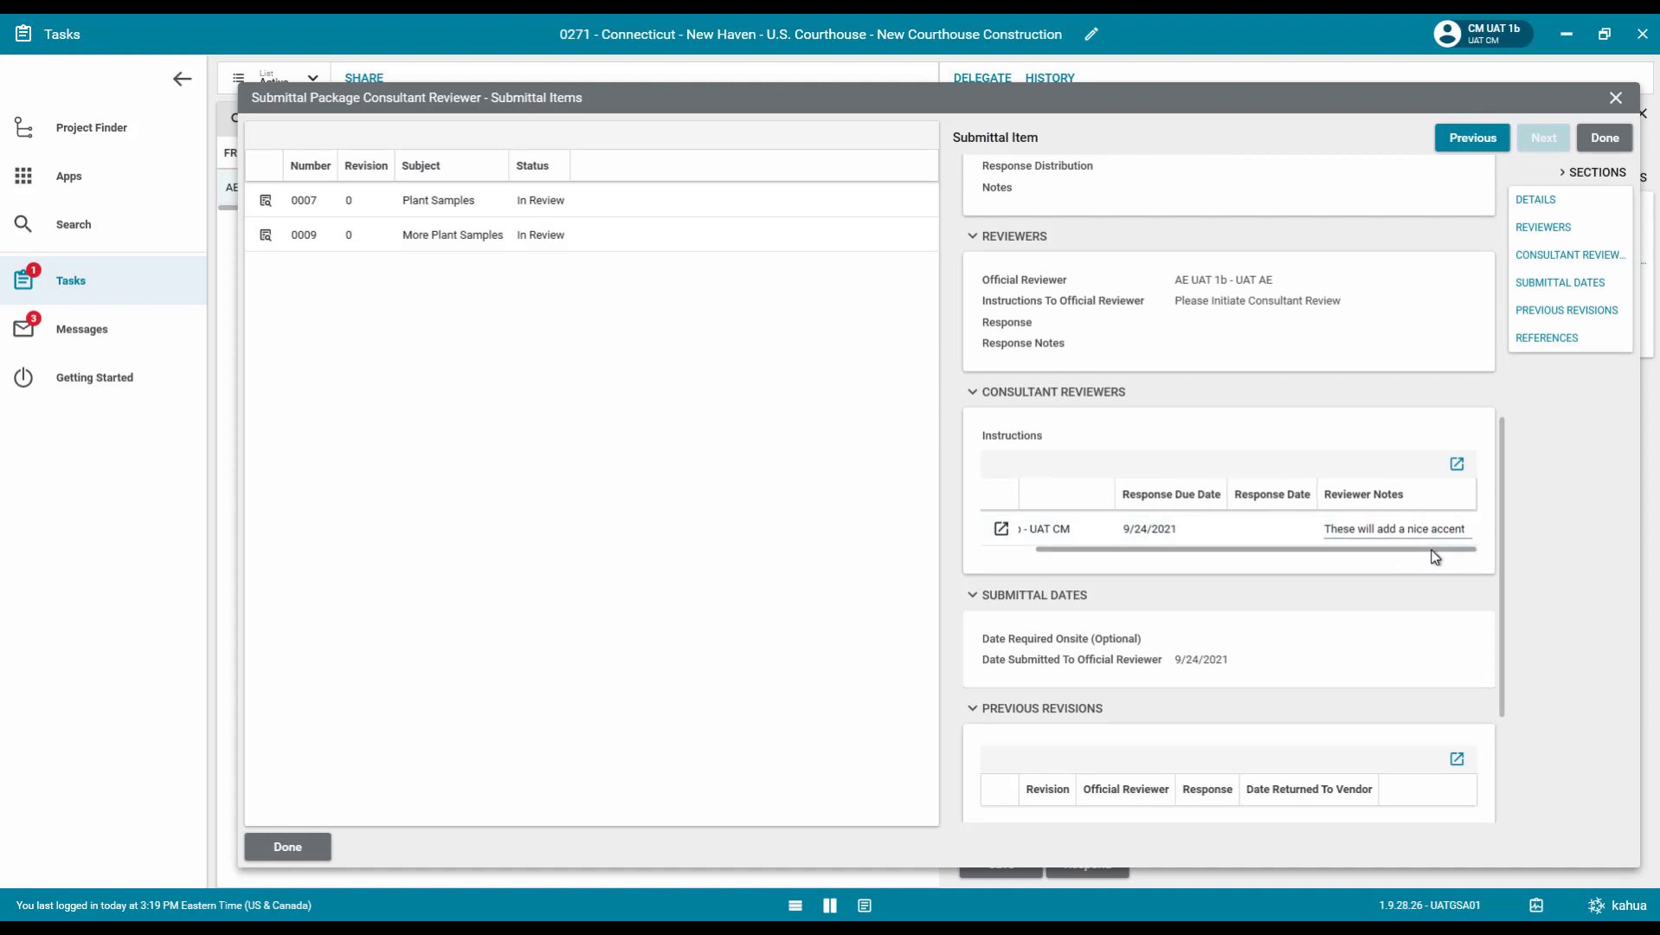
Save the Package 0005 reviewer task, reopen it from the task list, and start the response.
left_click(279, 850)
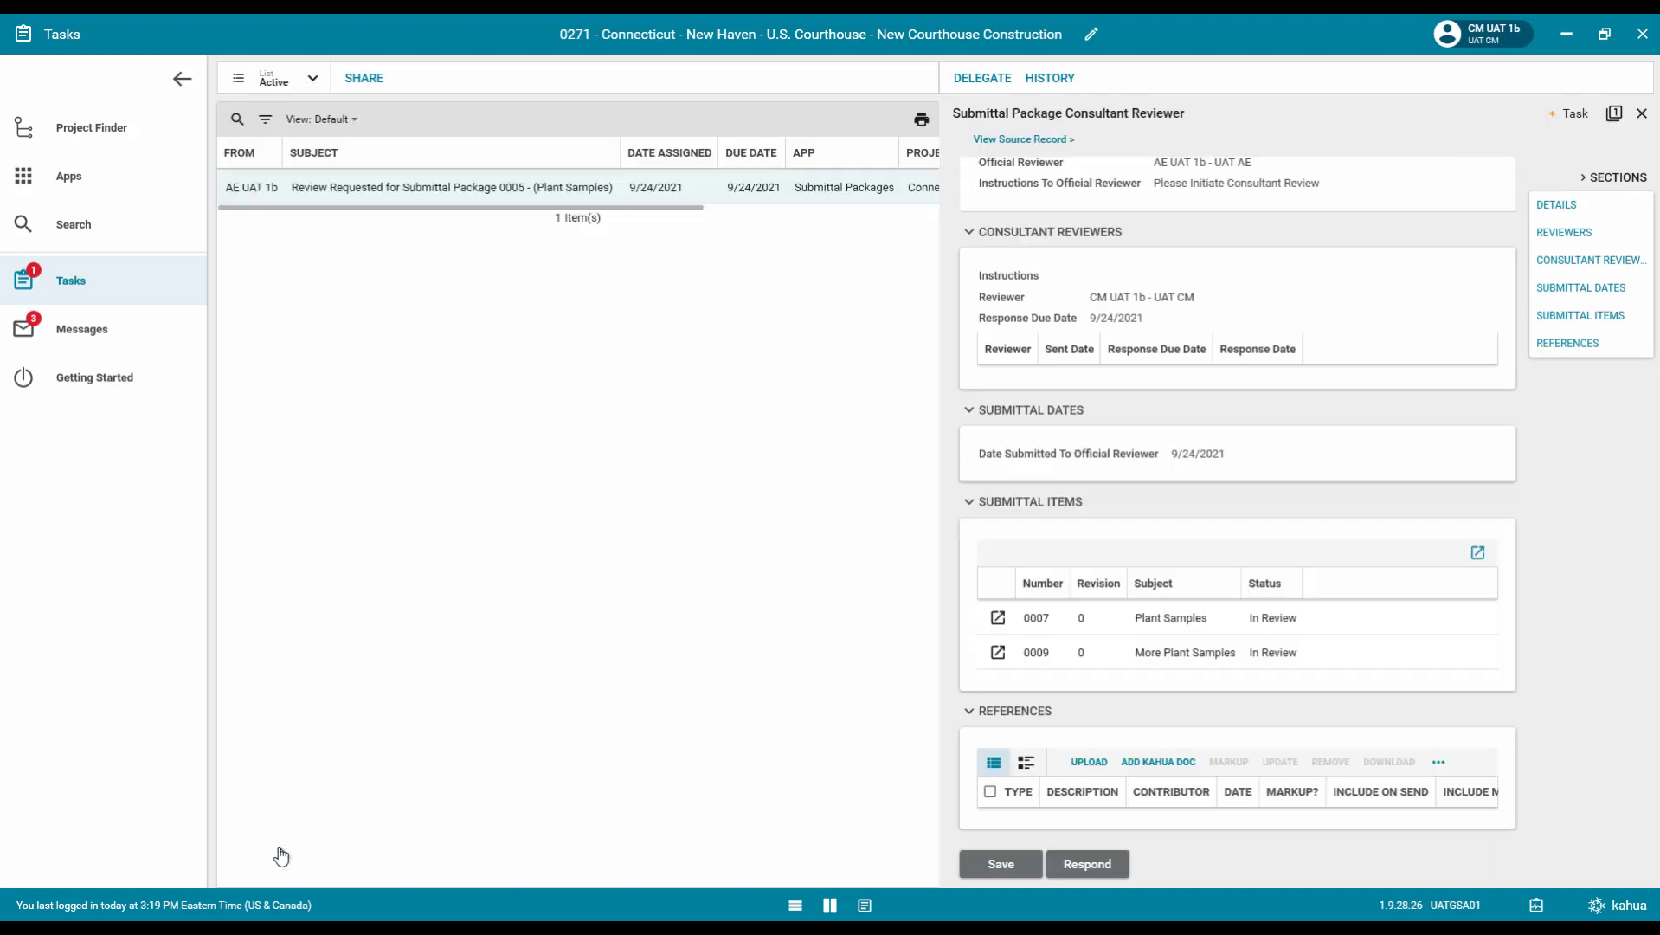
left_click(1018, 870)
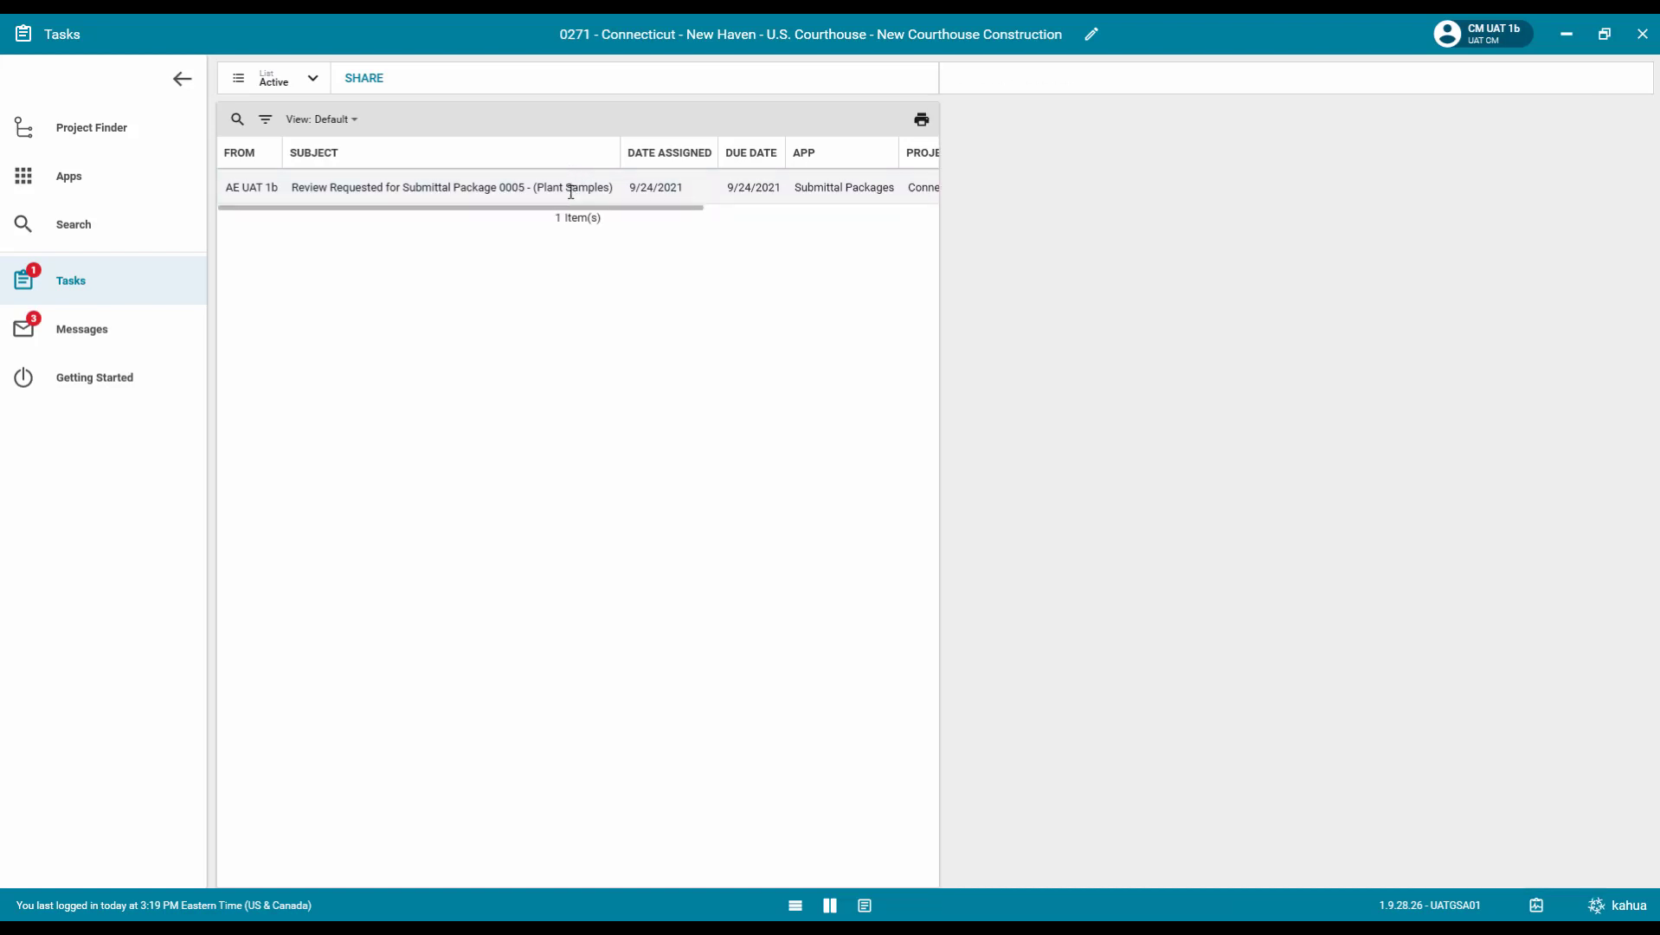
left_click(570, 187)
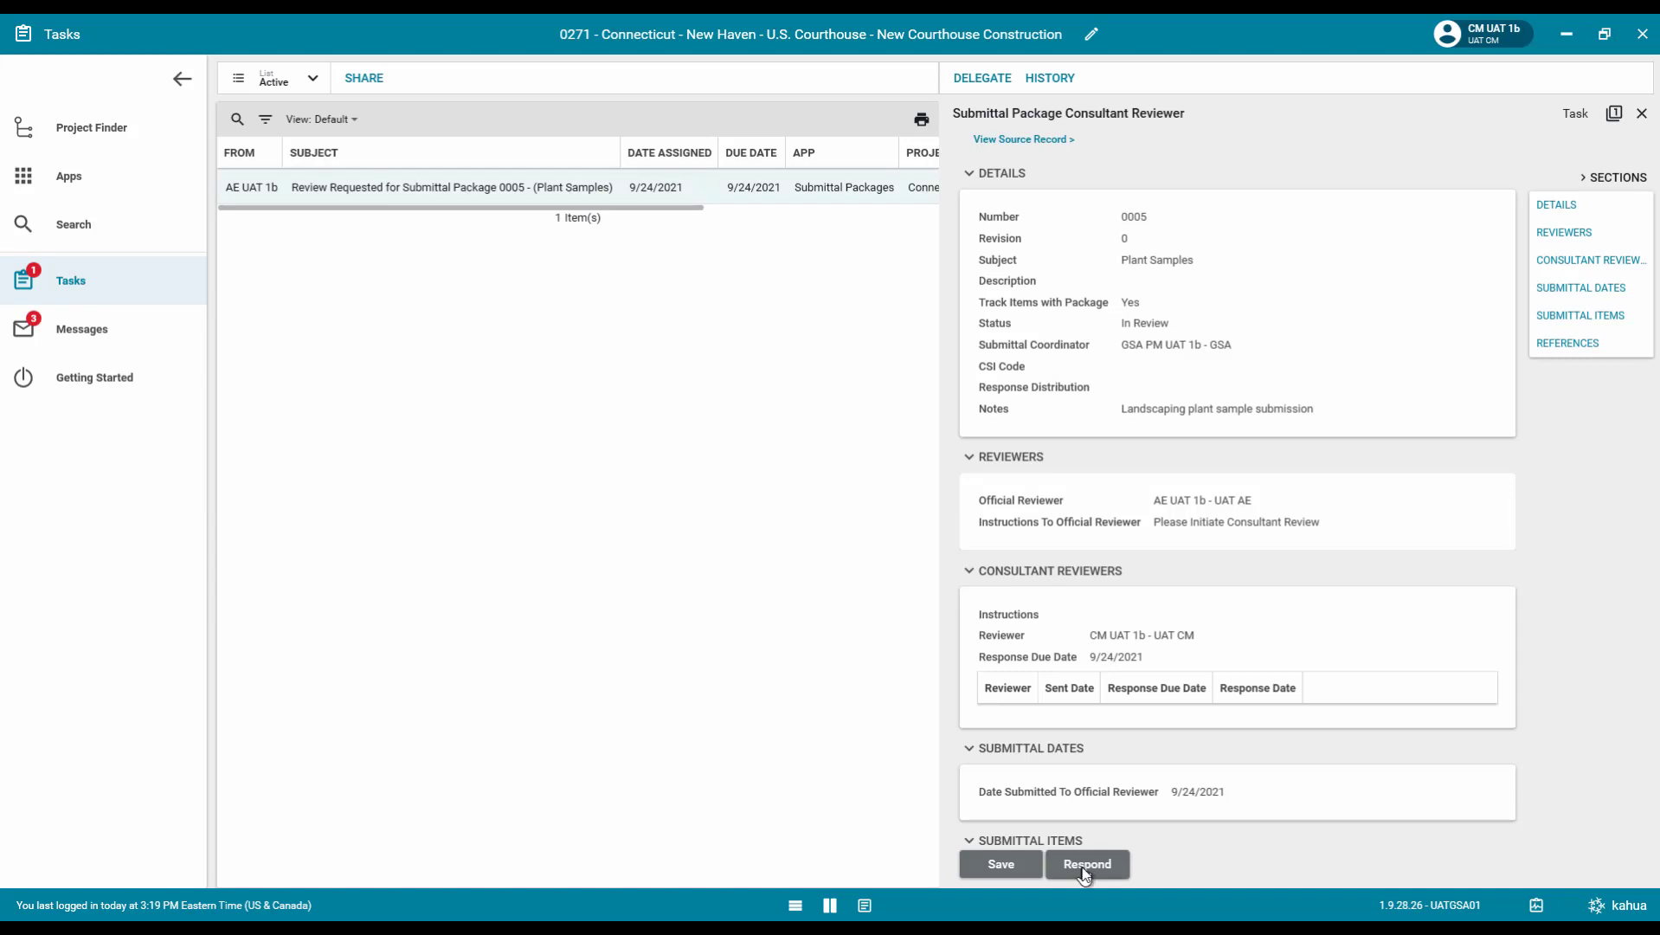
left_click(1085, 864)
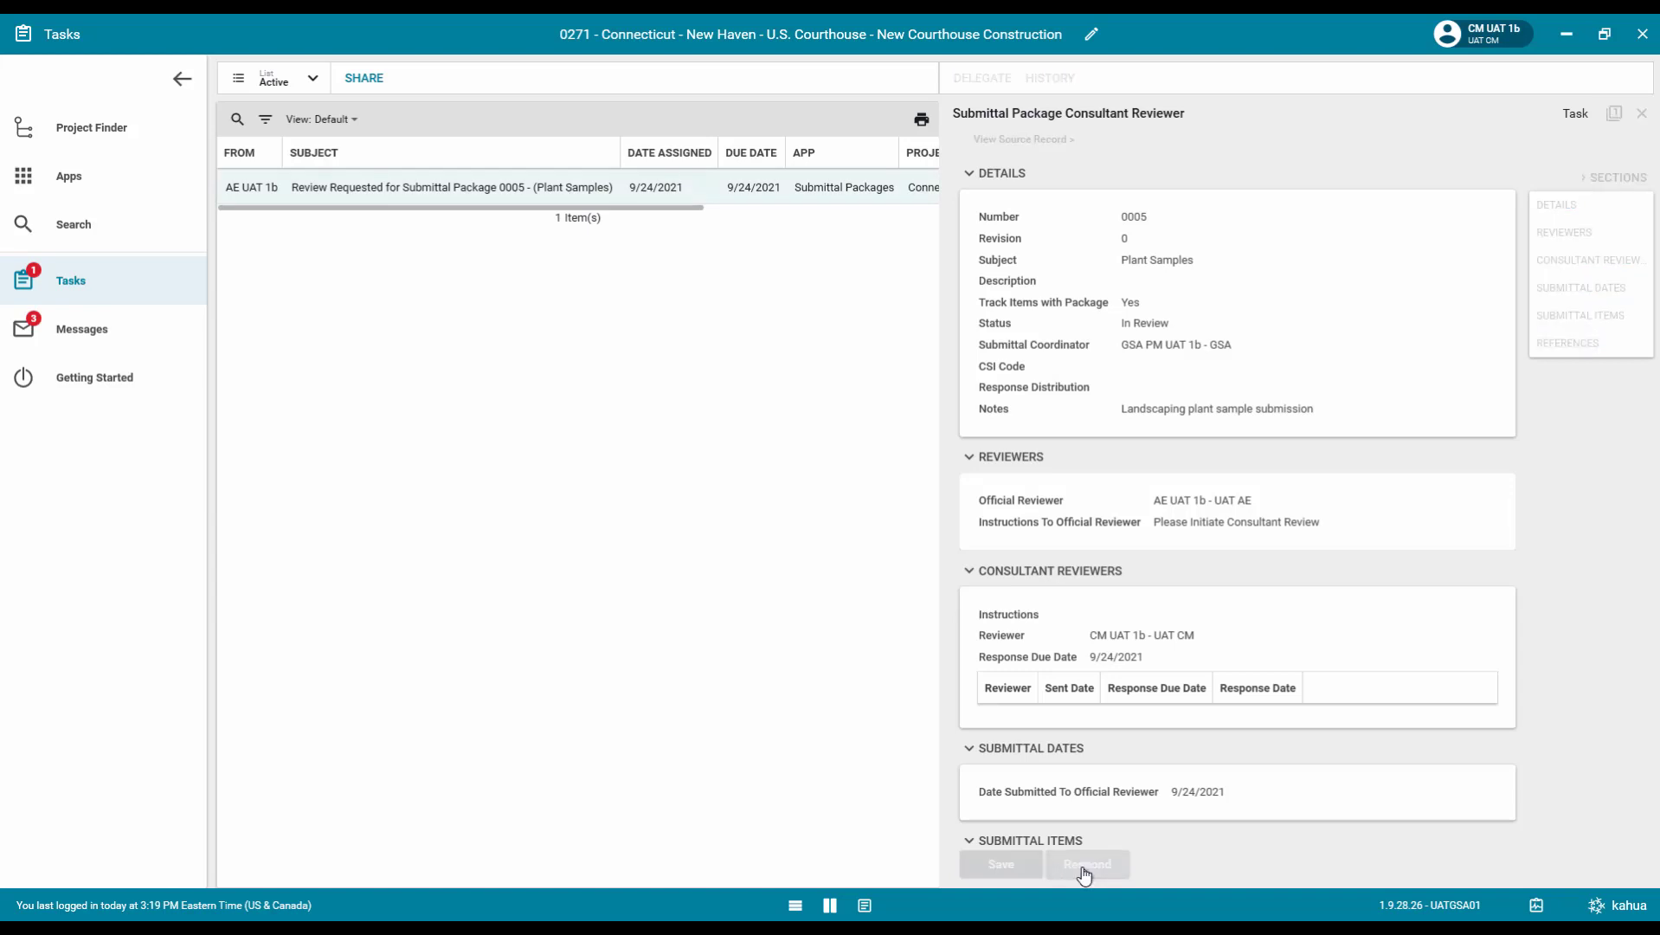